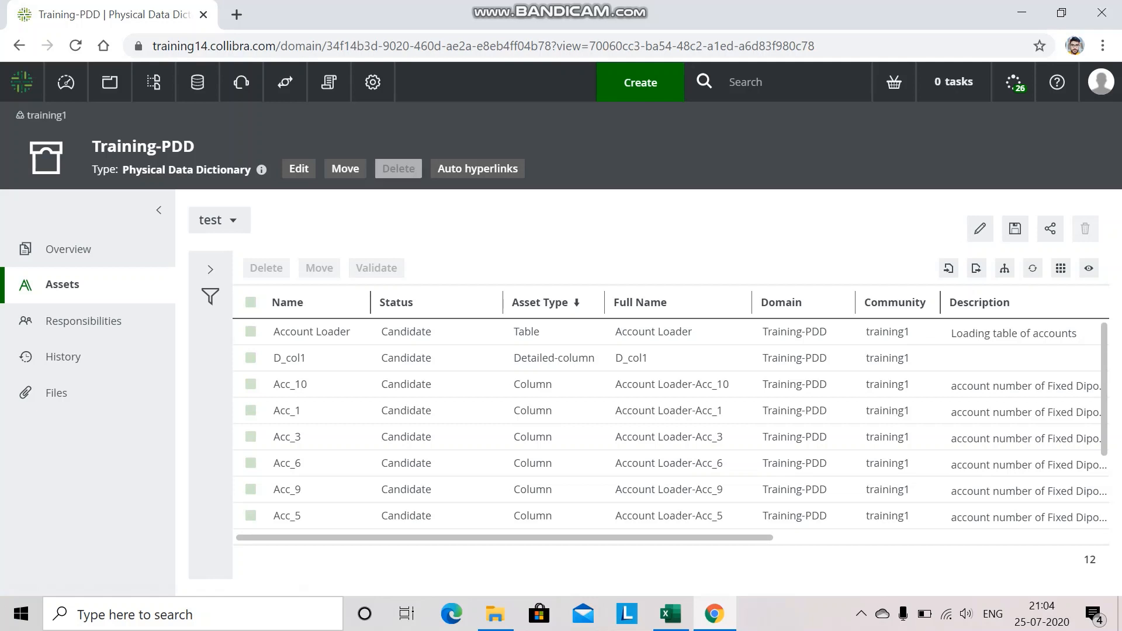
# Open Settings in a new tab and go to the Relations characteristics list.
pyautogui.rightClick(374, 82)
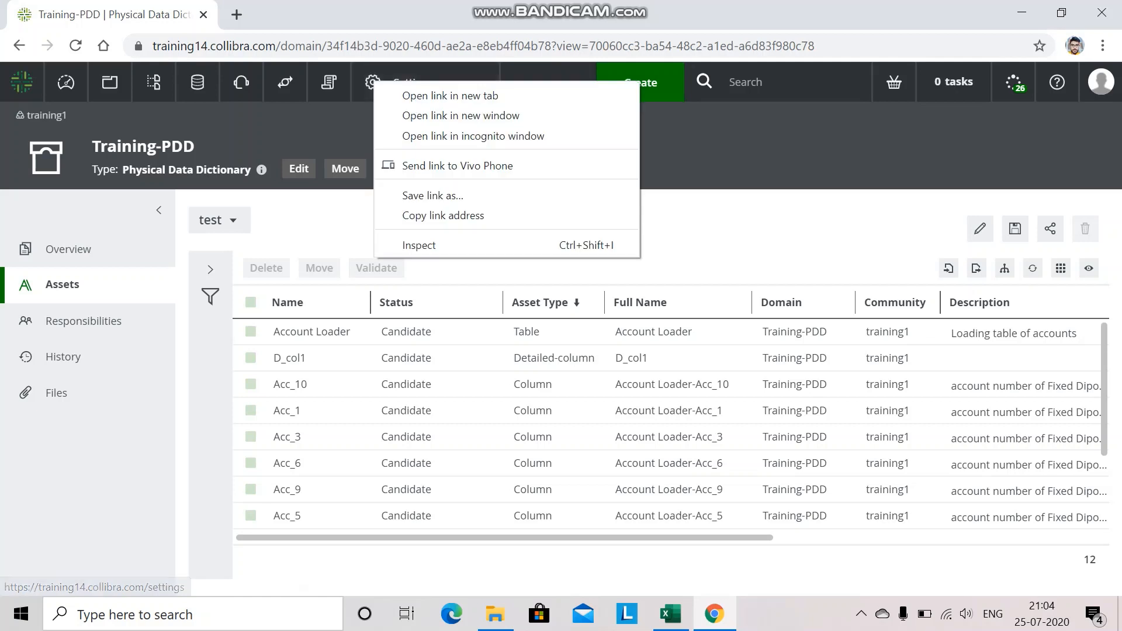
pyautogui.click(409, 92)
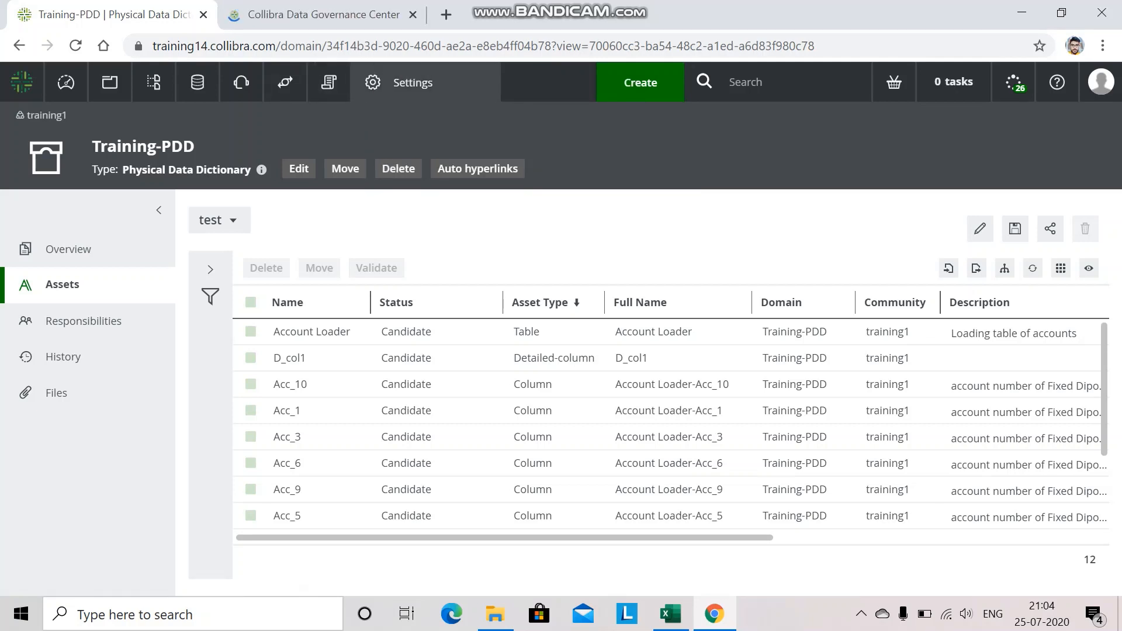
pyautogui.click(323, 15)
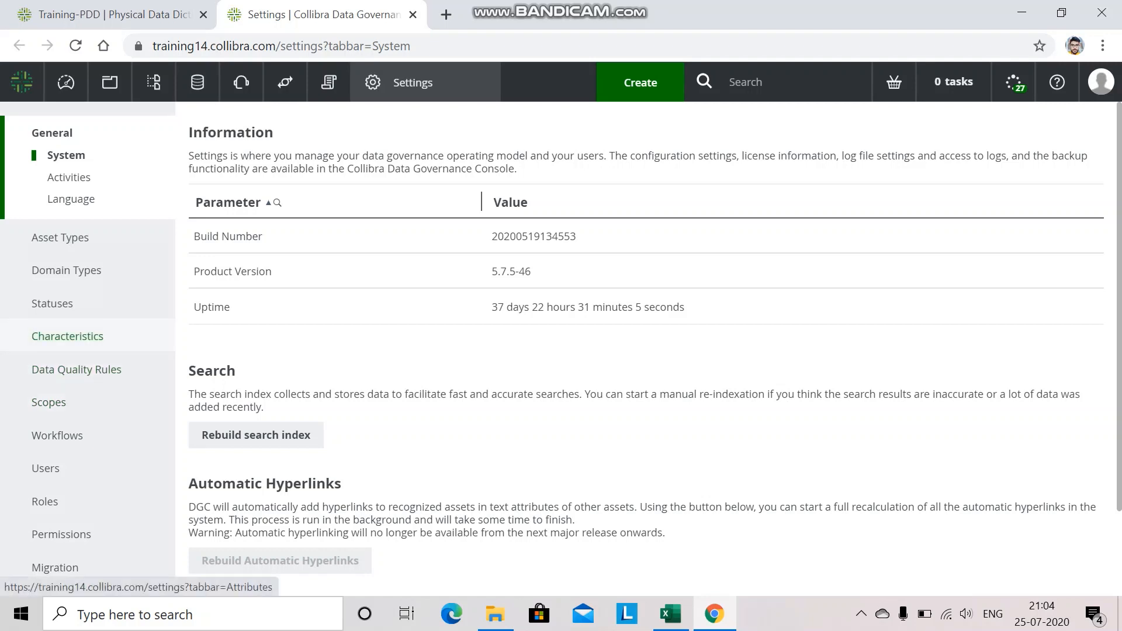
pyautogui.click(67, 336)
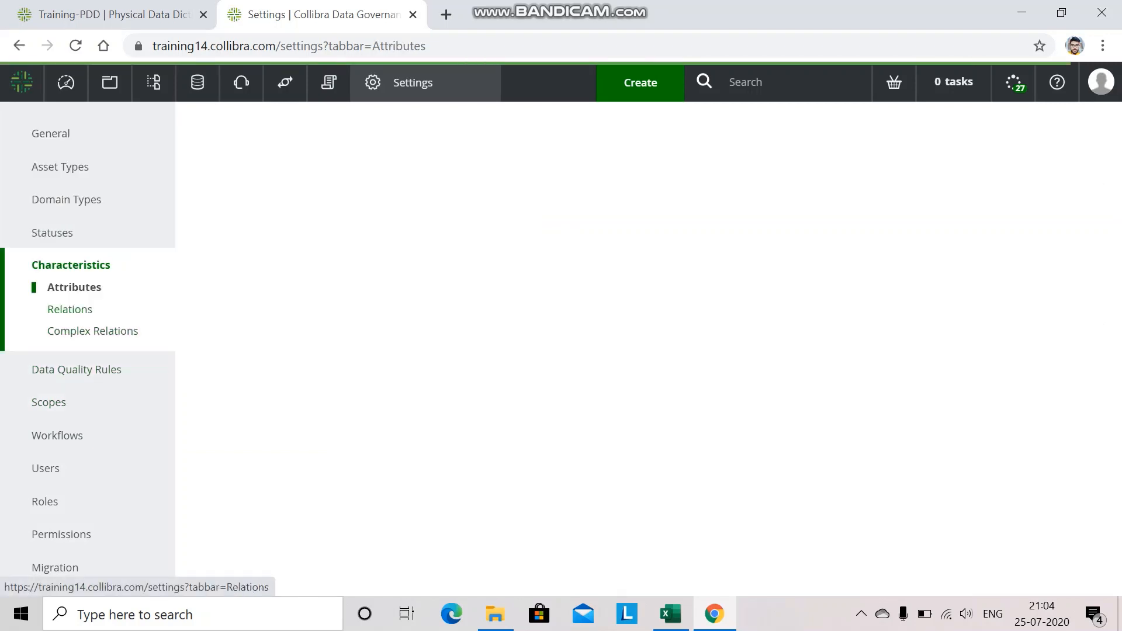
pyautogui.click(69, 309)
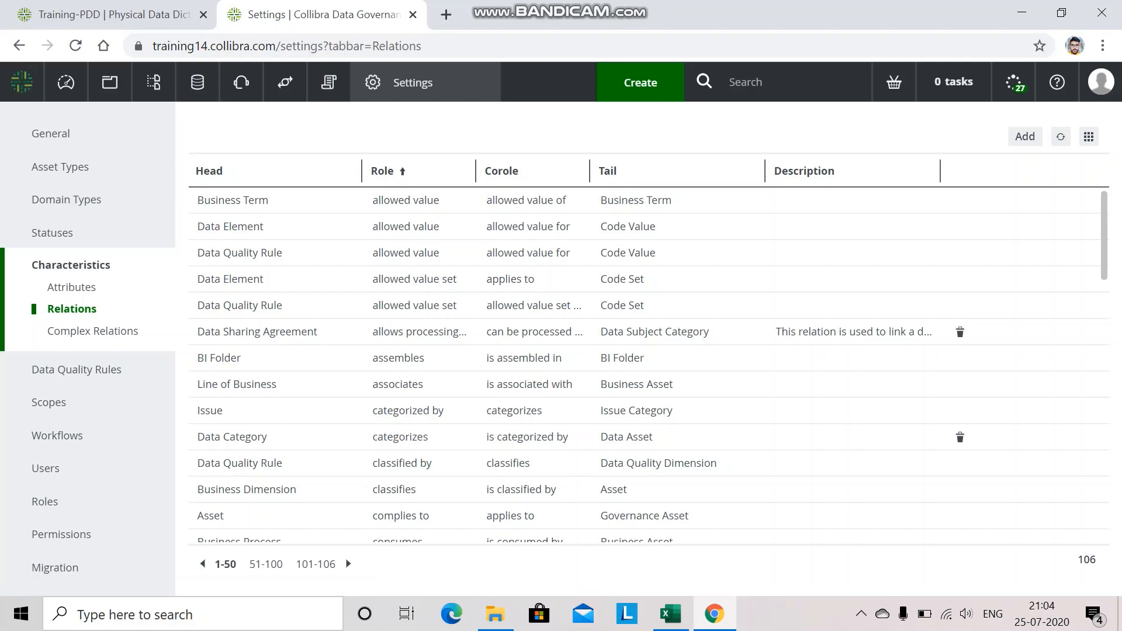
# Start a new relation type with Table as head and Detailed-column as tail.
pyautogui.click(1024, 136)
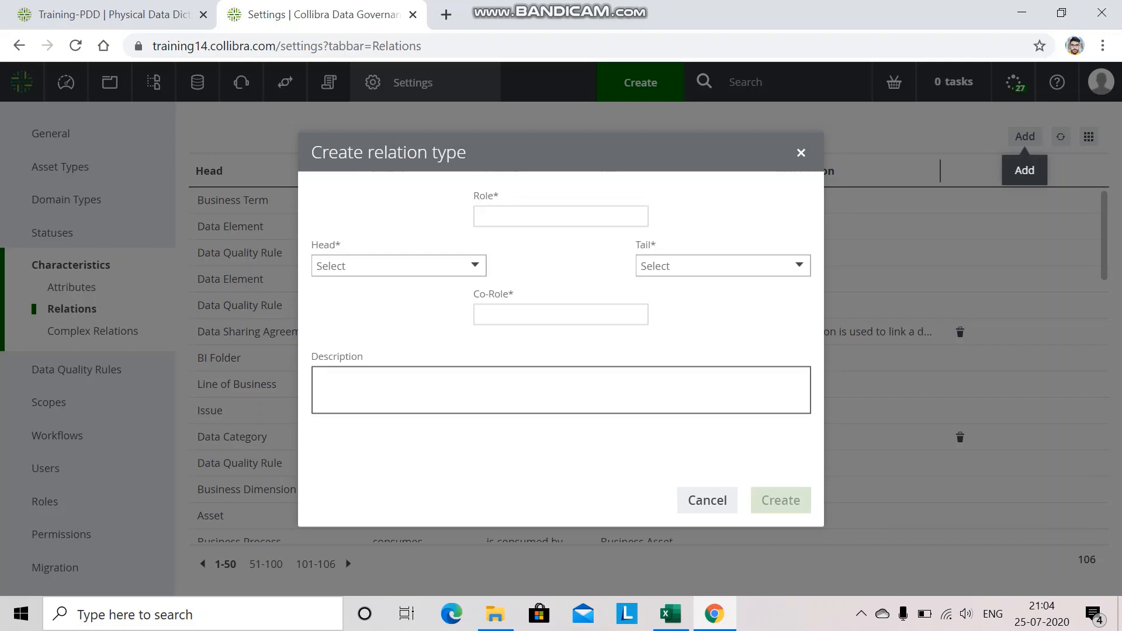
pyautogui.click(474, 264)
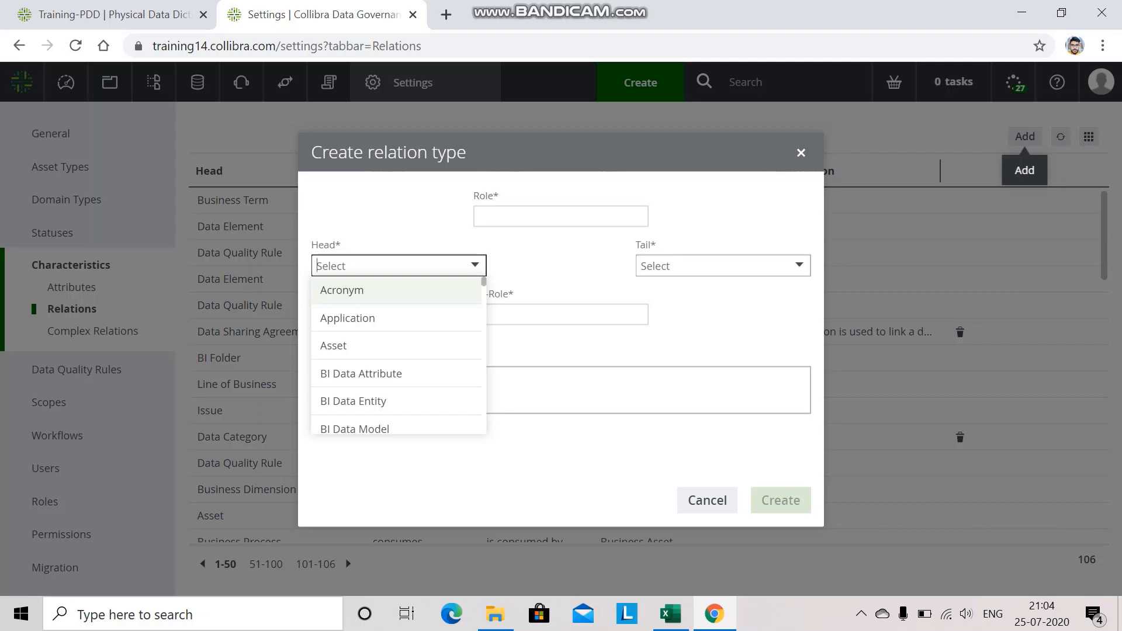
pyautogui.write('tab')
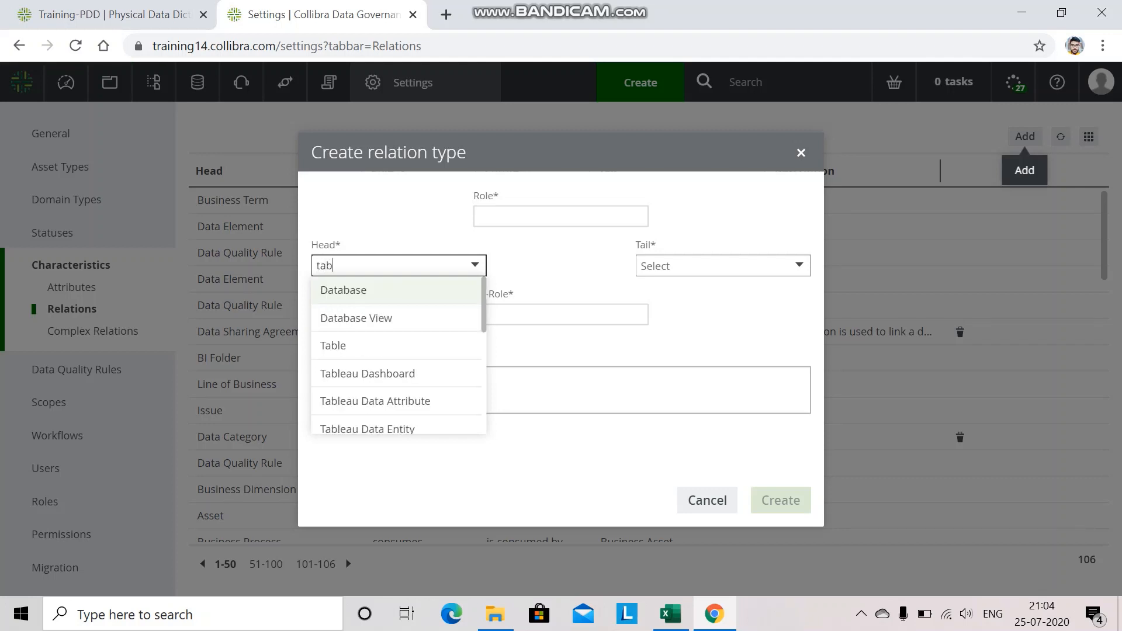
pyautogui.press('Down')
pyautogui.press('Down')
pyautogui.press('Return')
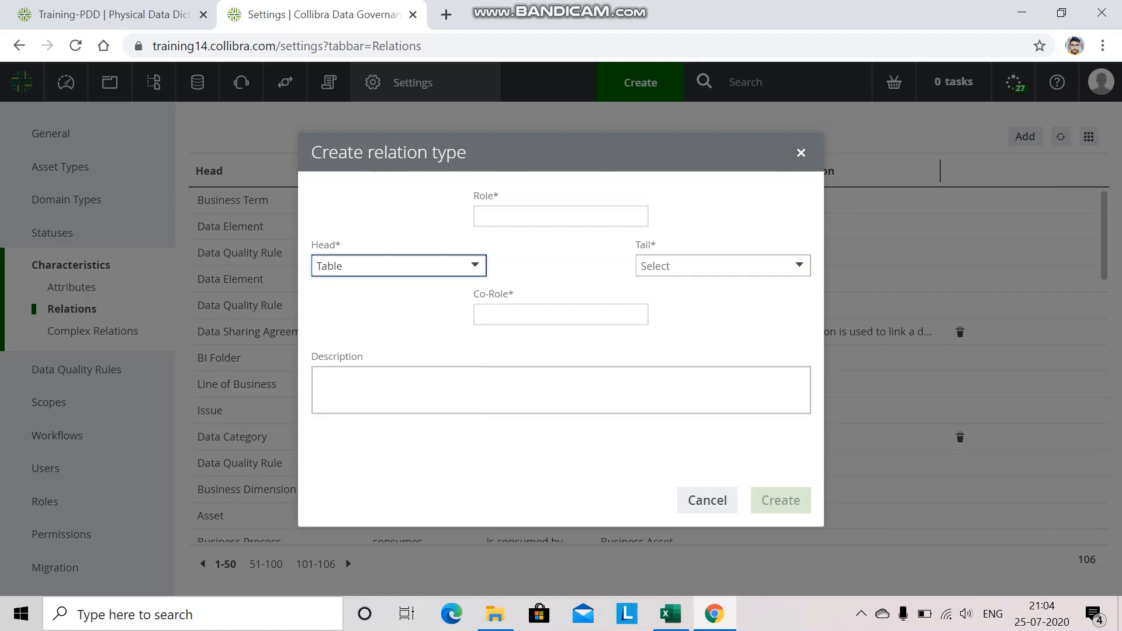
pyautogui.press('Tab')
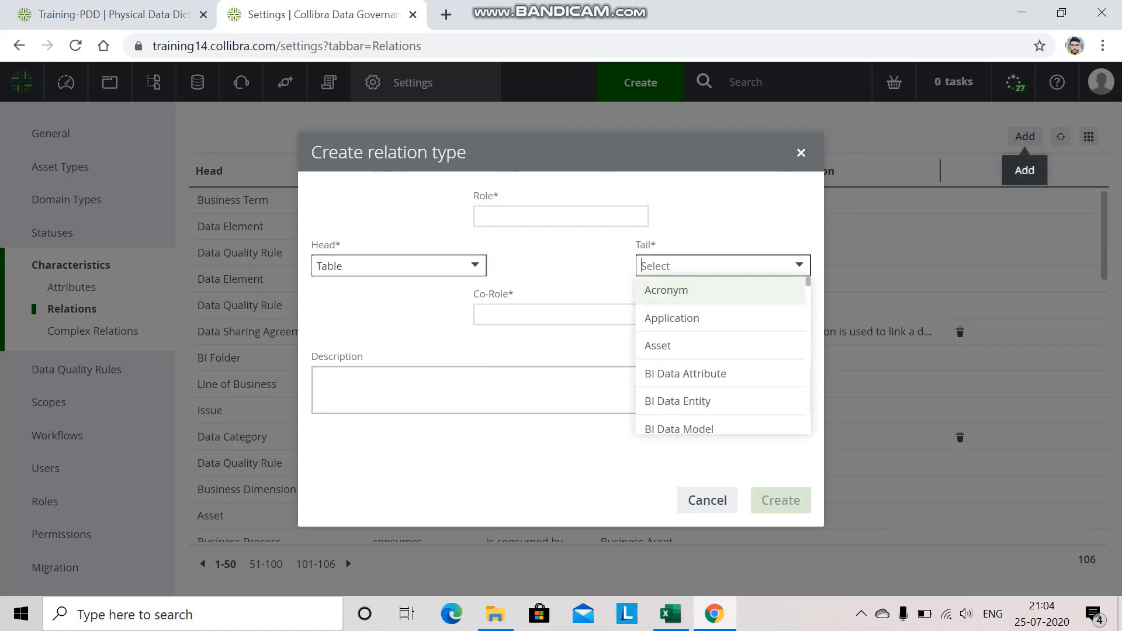
pyautogui.write('det')
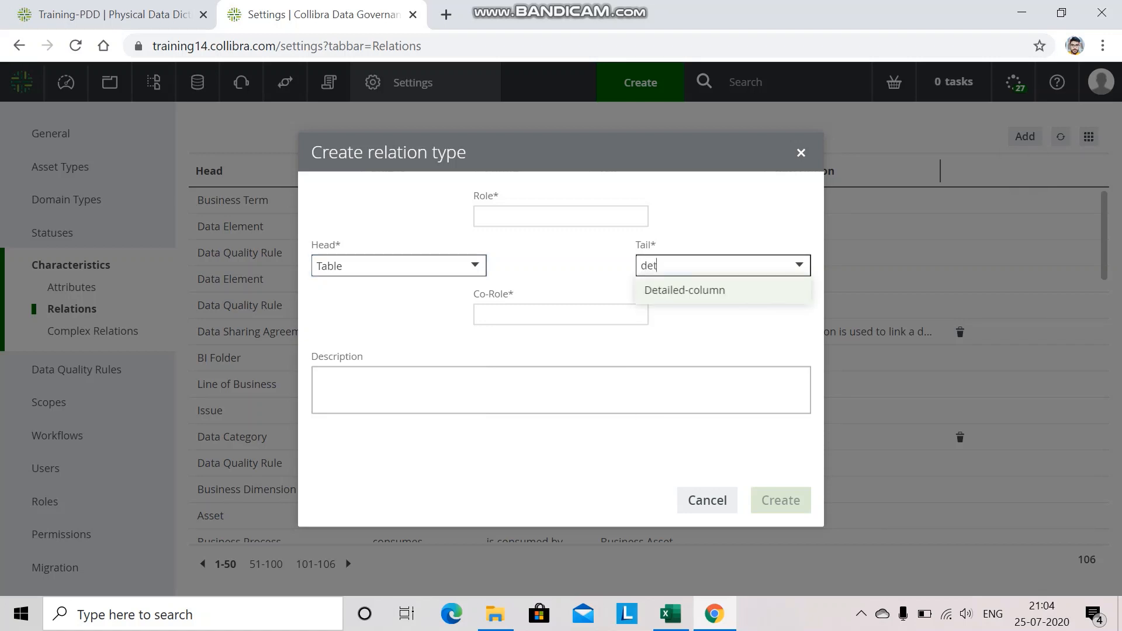
pyautogui.press('Return')
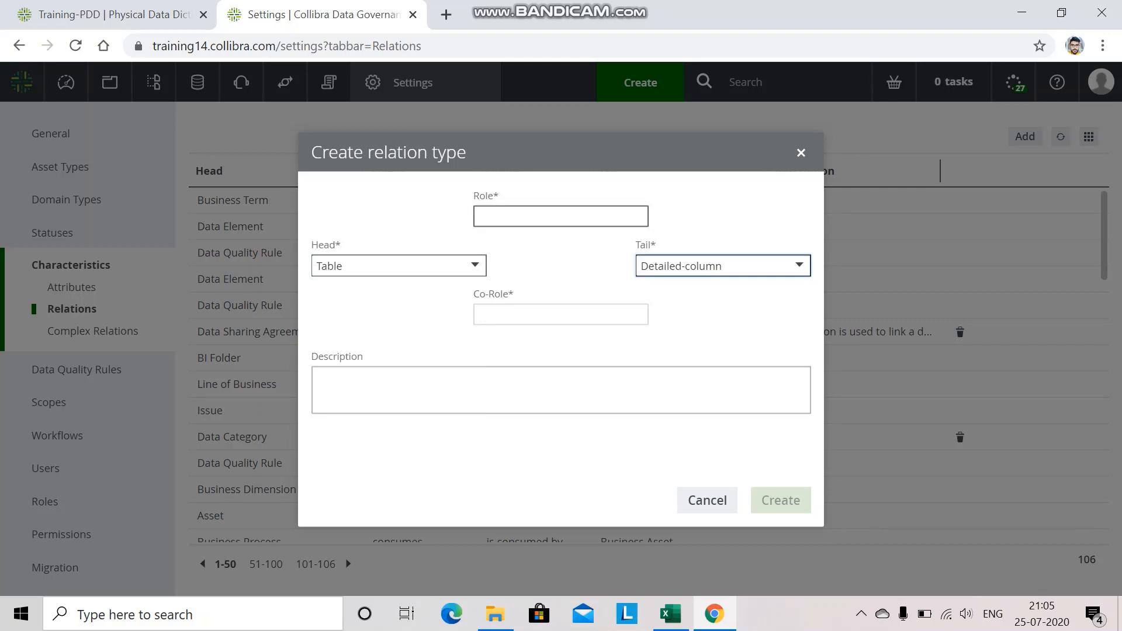
# Set the role to contains and the co-role to is part of, then create the relation type.
pyautogui.click(561, 216)
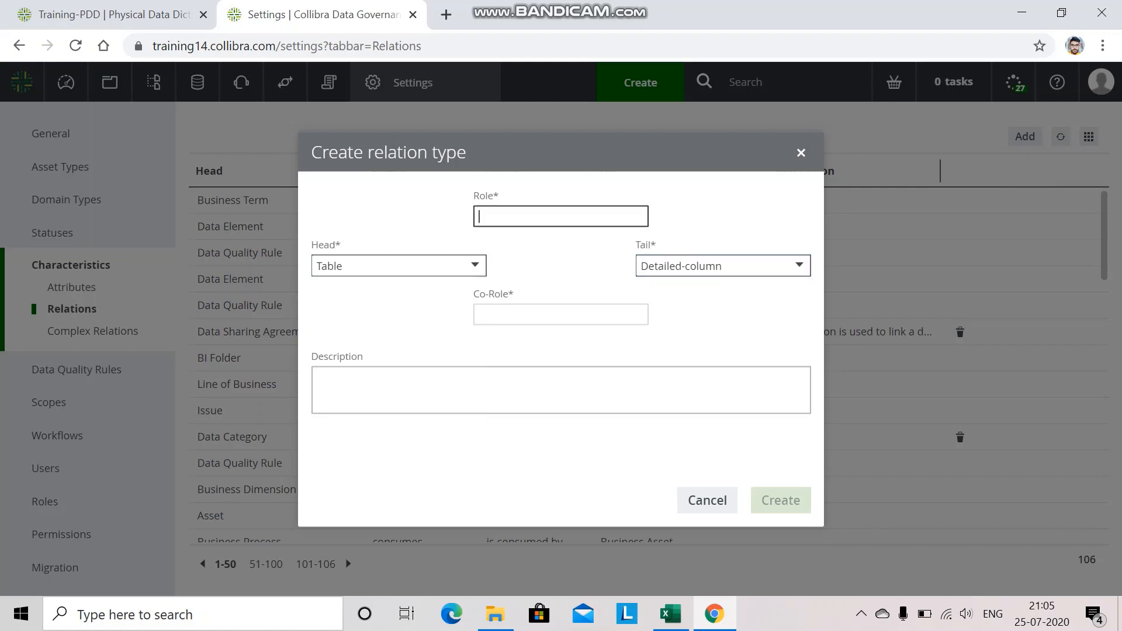
pyautogui.write('contains')
pyautogui.click(544, 315)
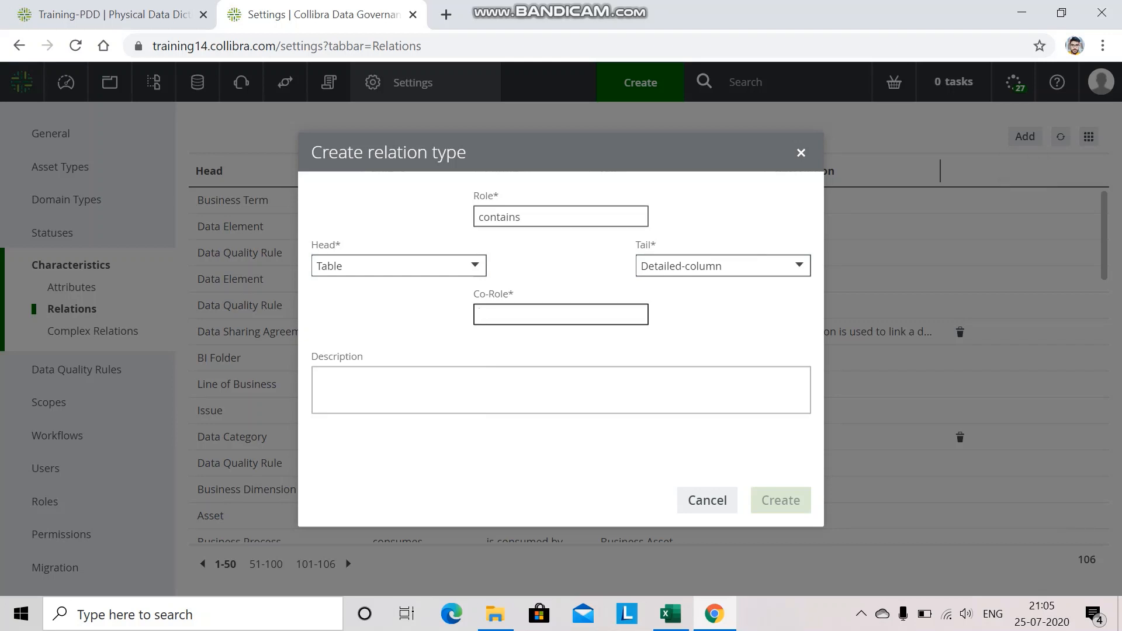
pyautogui.write('is ')
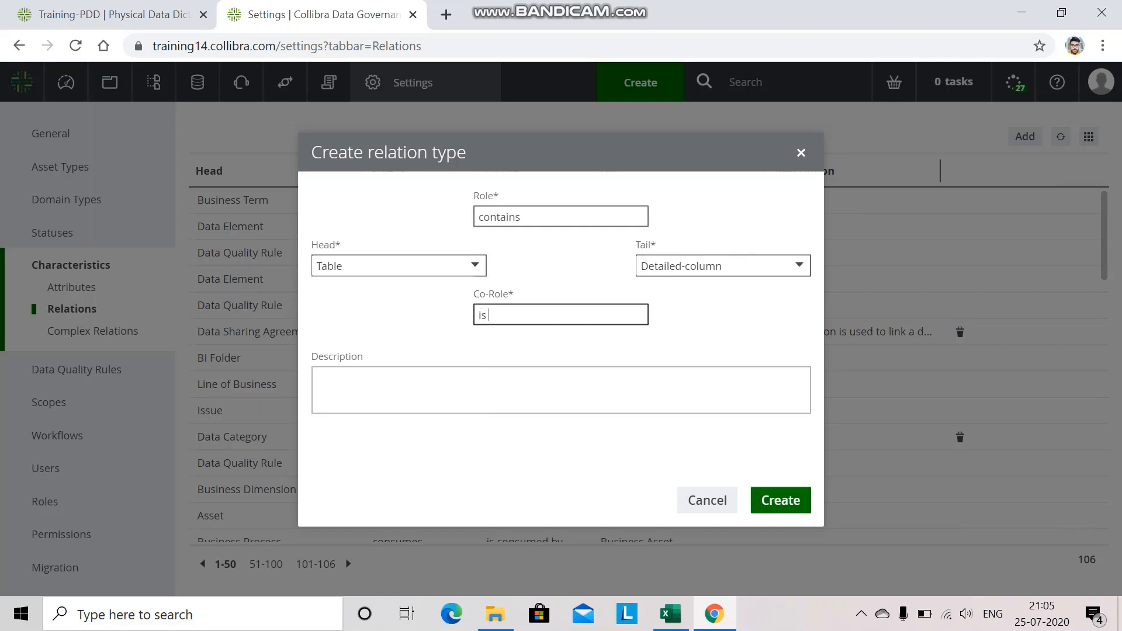
pyautogui.write('part of')
pyautogui.press('Tab')
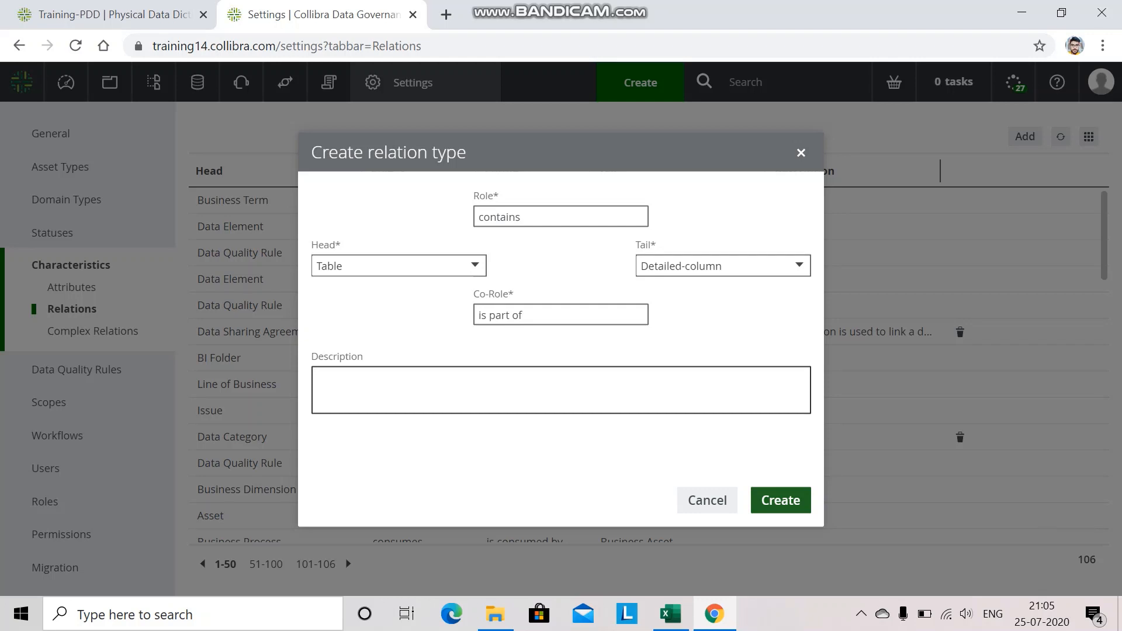
pyautogui.click(781, 500)
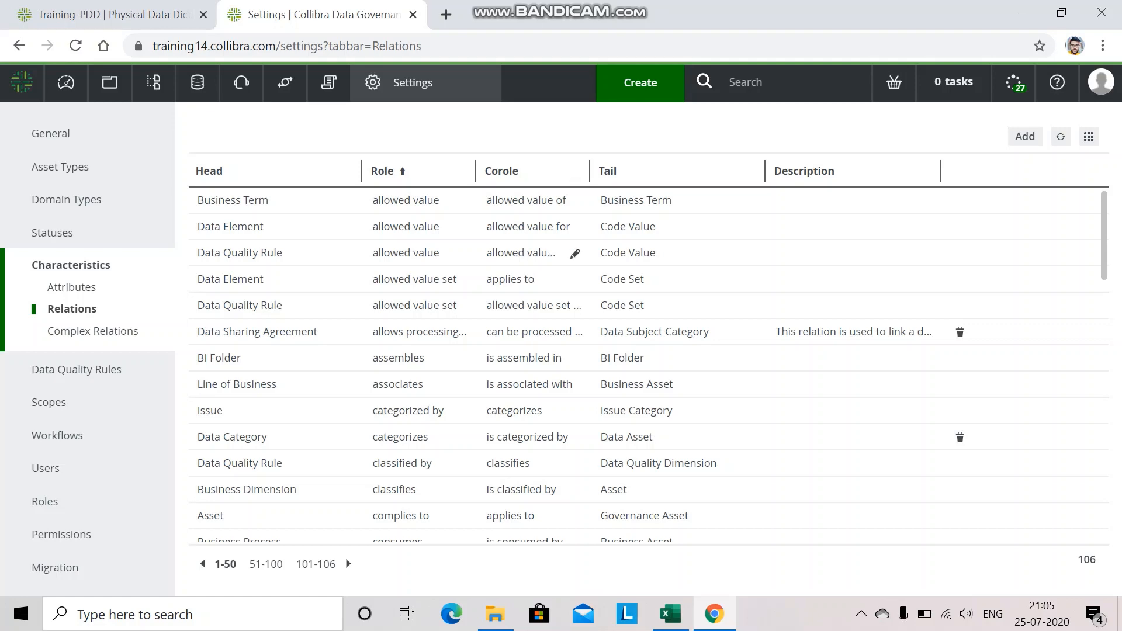
# Filter the relations list by head for table.
pyautogui.scroll(-1, 577, 253)
pyautogui.scroll(-15, 649, 366)
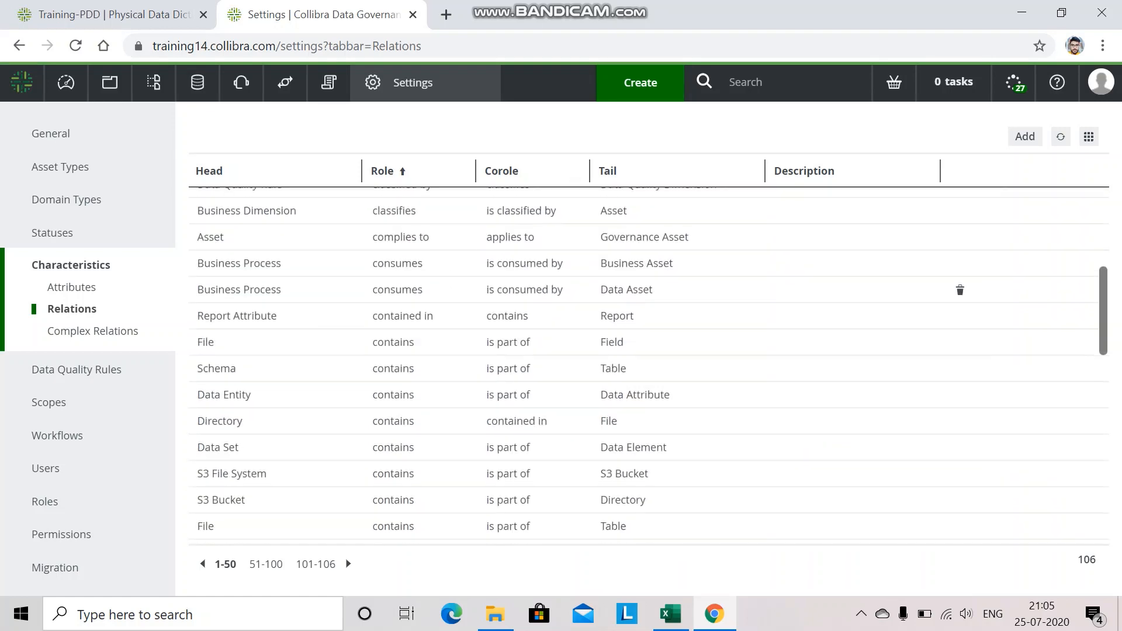
pyautogui.scroll(7, 649, 366)
pyautogui.scroll(8, 649, 366)
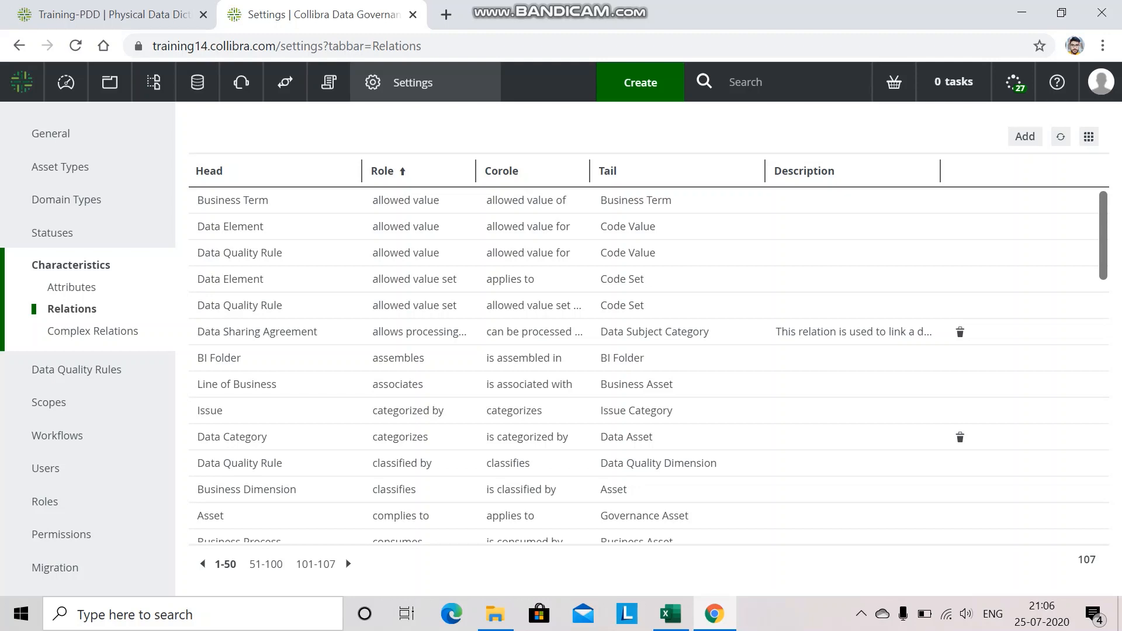
pyautogui.click(347, 172)
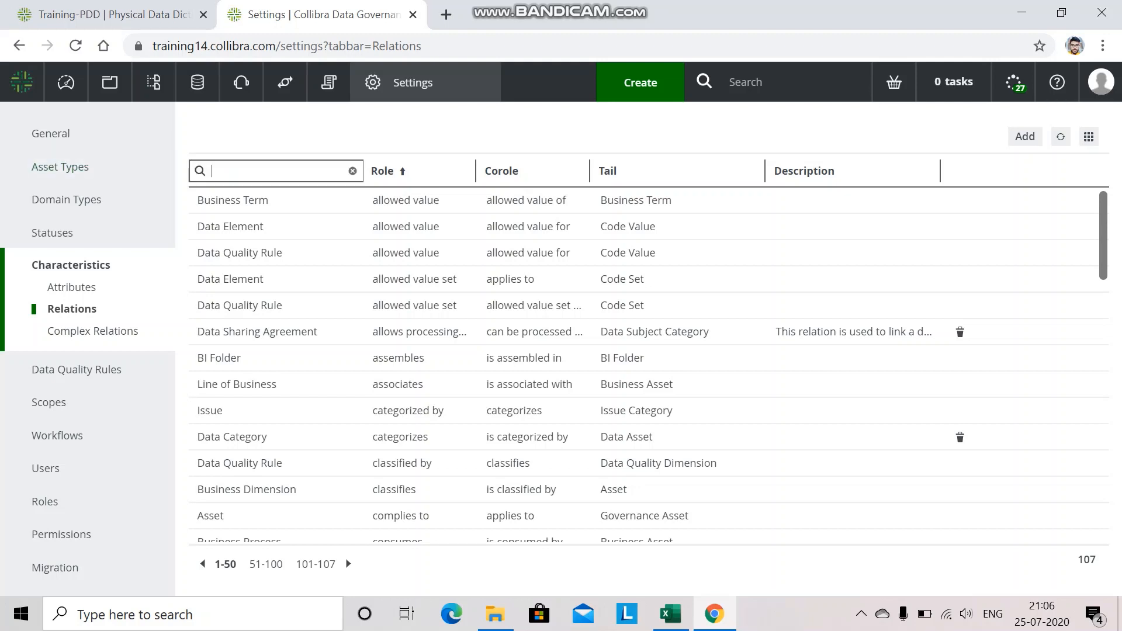
pyautogui.write('table')
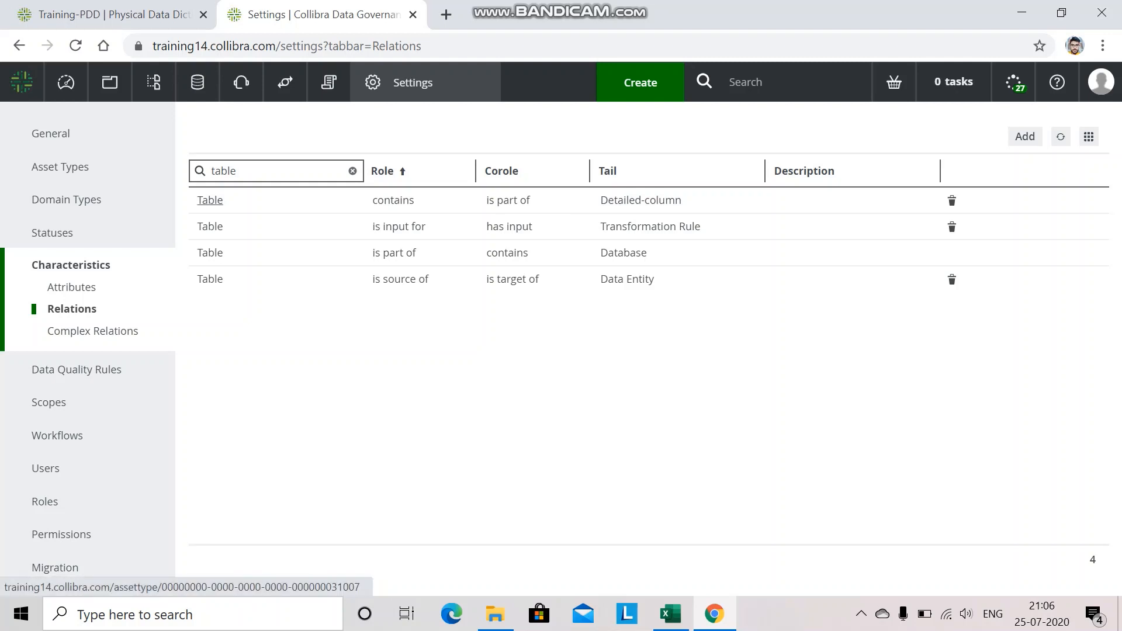
# Open the Table asset type's global assignment and add the contains Detailed-column relation characteristic, then save.
pyautogui.click(210, 200)
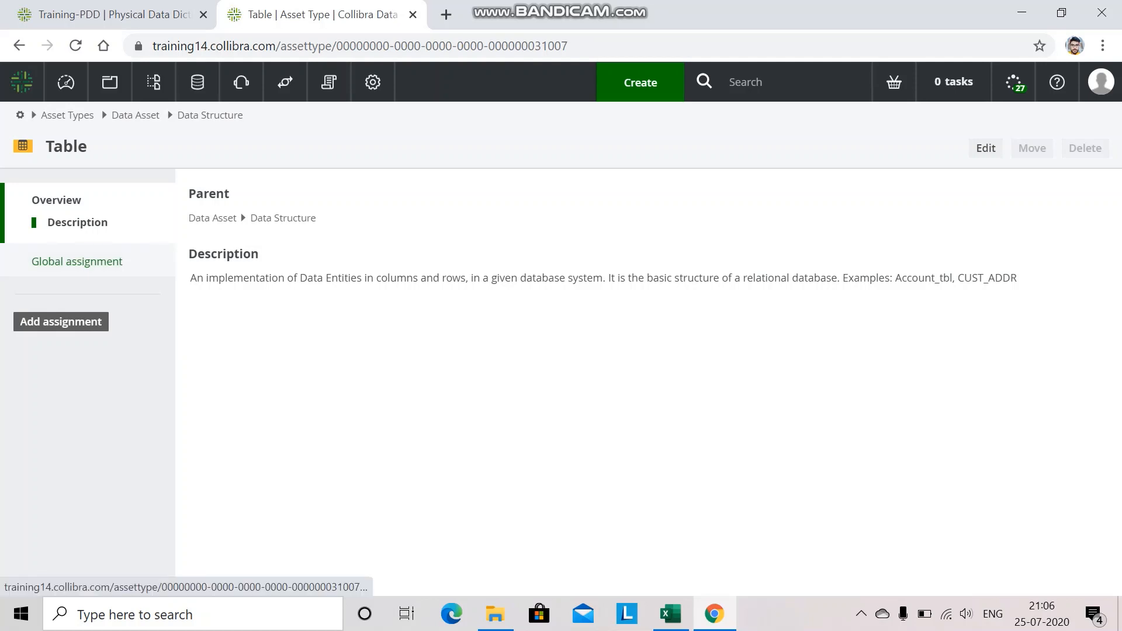
pyautogui.click(77, 261)
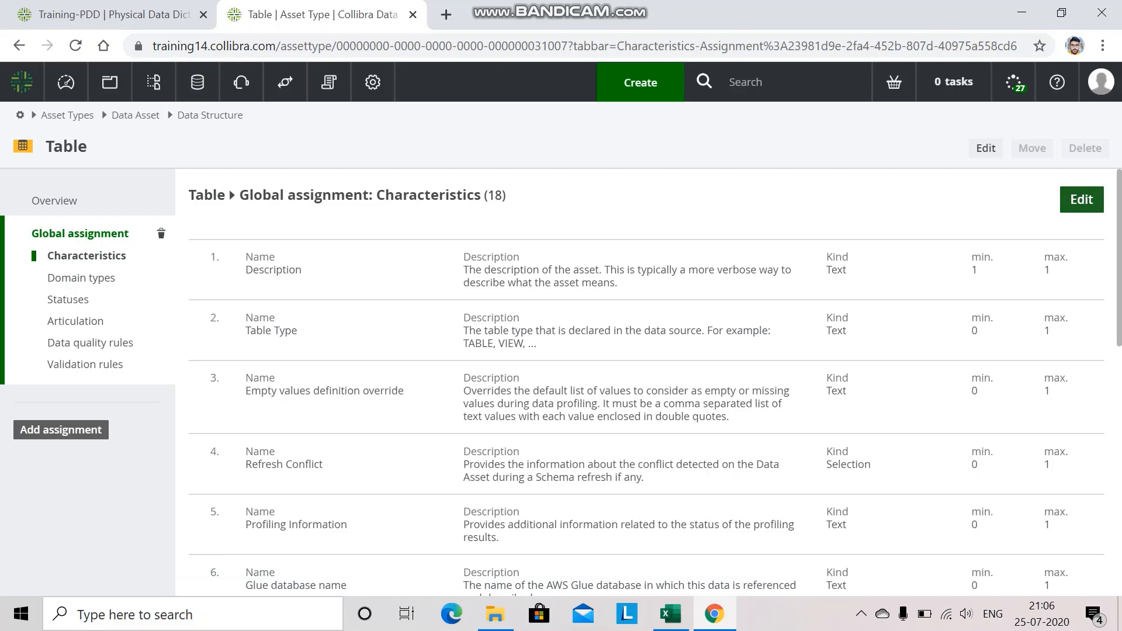
pyautogui.click(1082, 199)
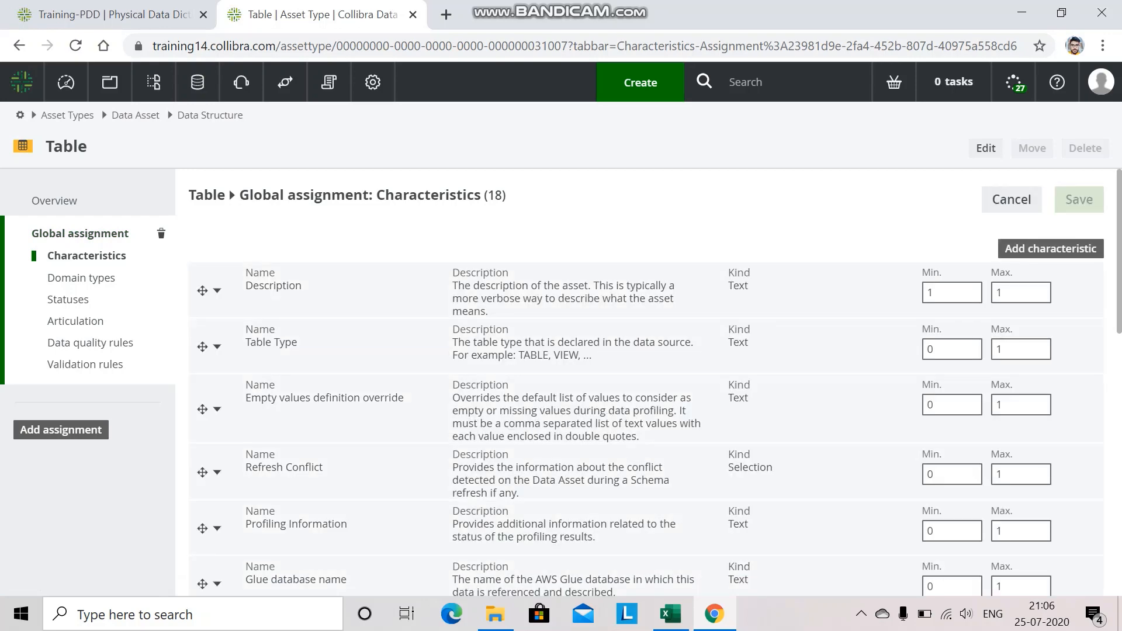
pyautogui.click(1051, 249)
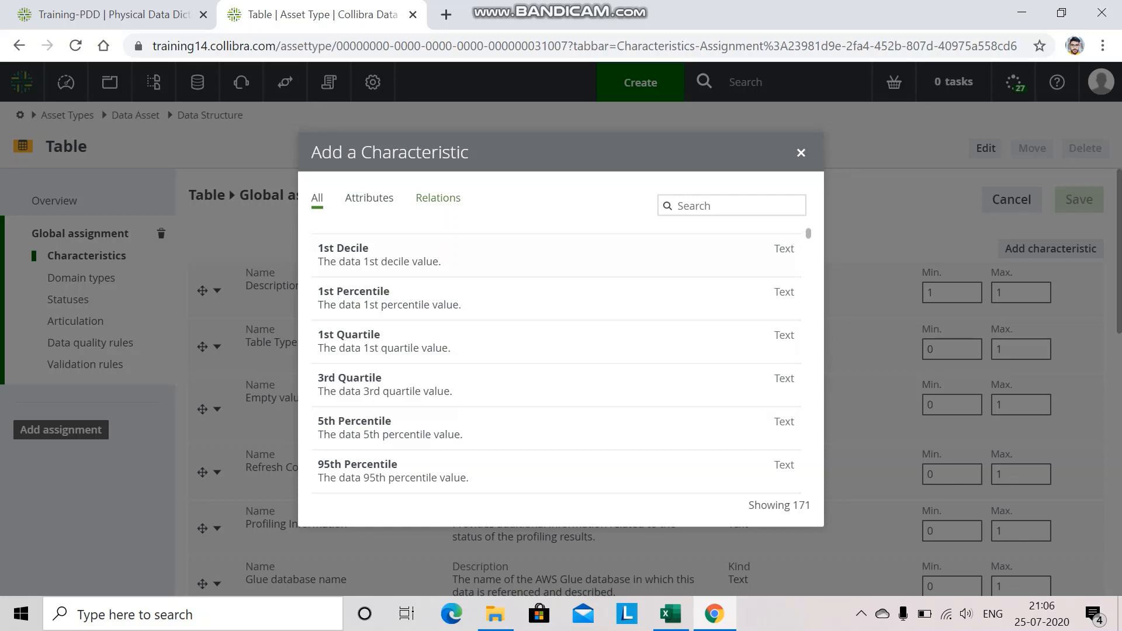
pyautogui.click(438, 198)
pyautogui.click(732, 205)
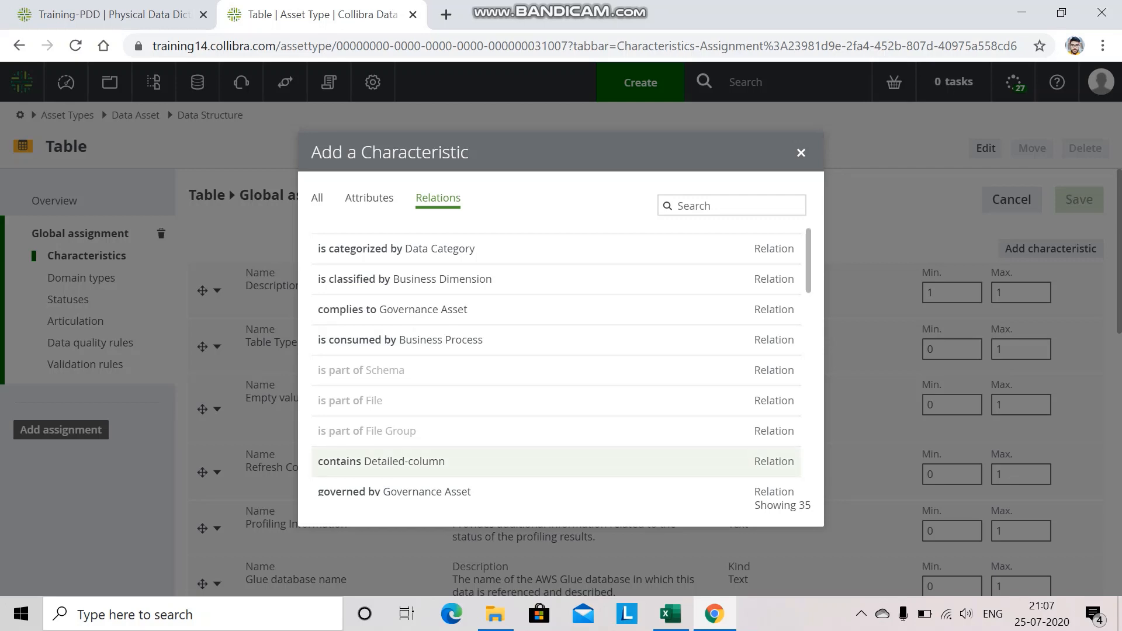
pyautogui.click(381, 461)
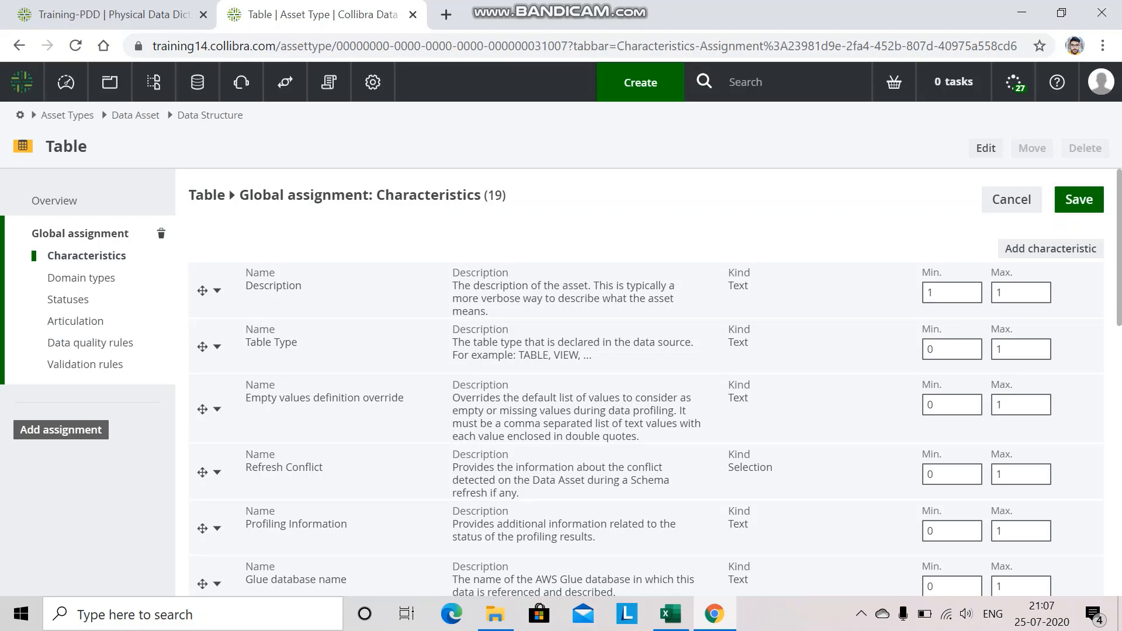
pyautogui.scroll(-10, 646, 383)
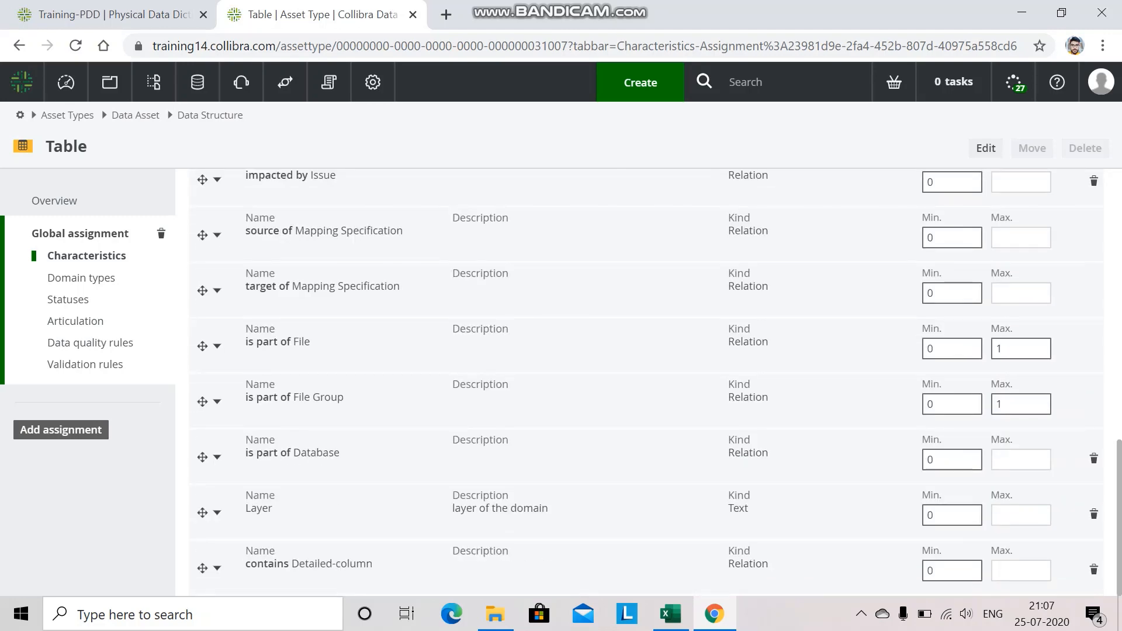
pyautogui.scroll(10, 647, 383)
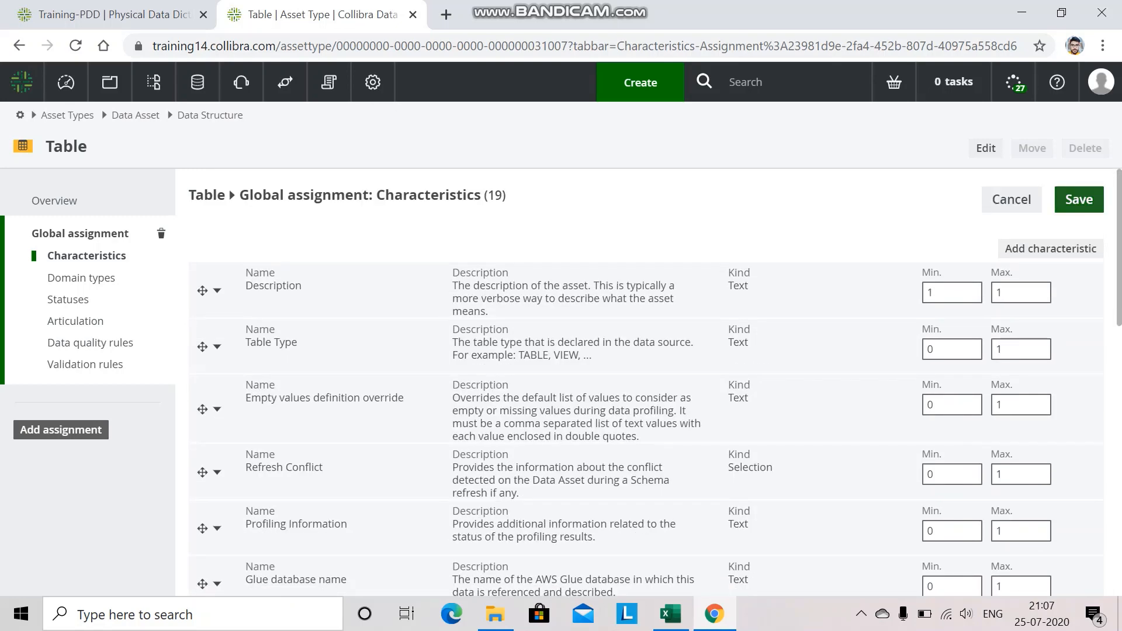
pyautogui.click(1079, 199)
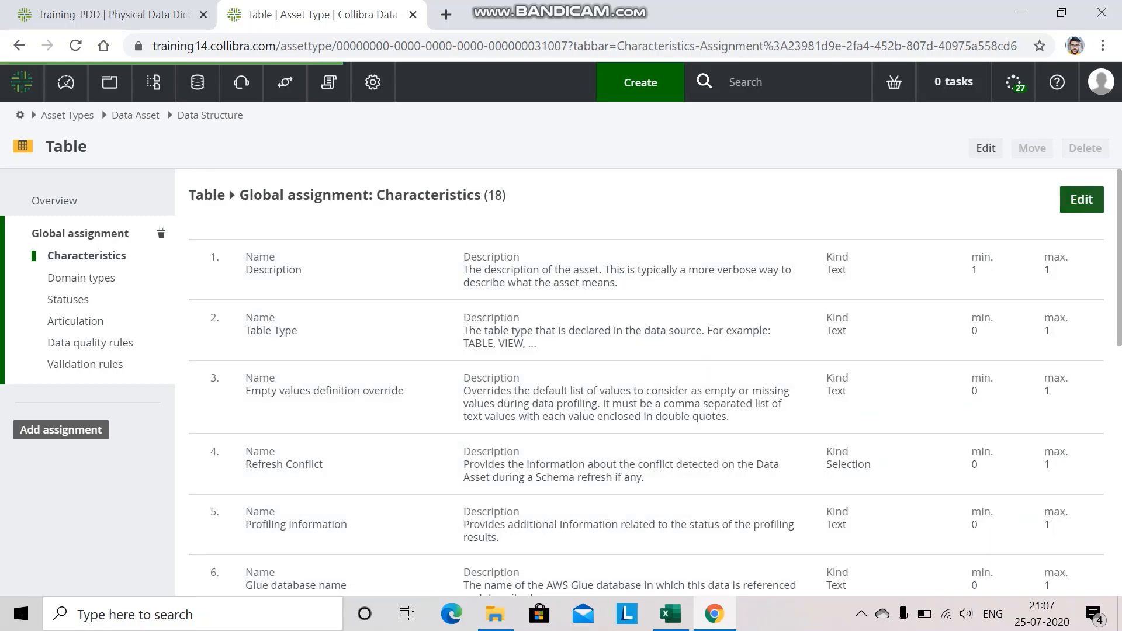
# Reload the Training-PDD assets view and add the Table contains Detailed-column relation to its displayed fields.
pyautogui.click(99, 15)
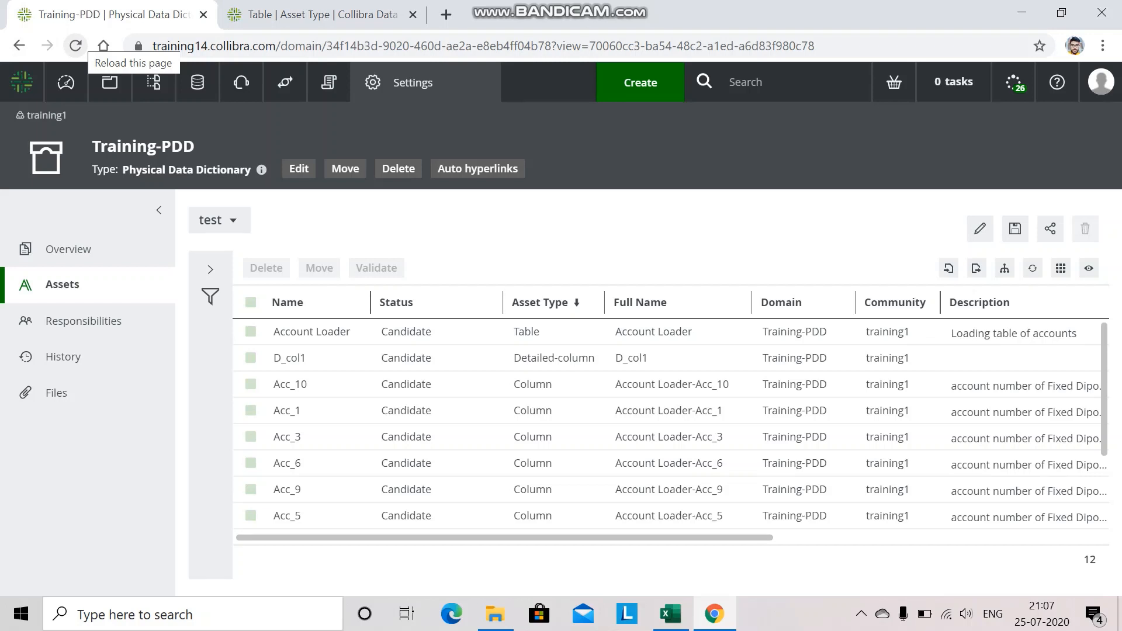
pyautogui.click(76, 45)
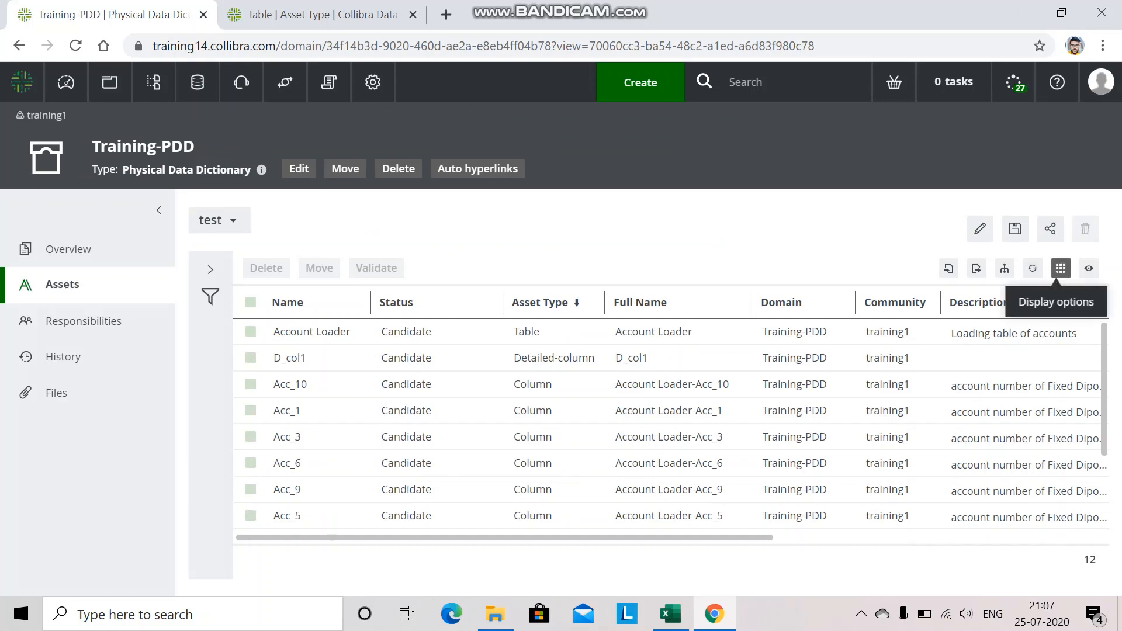
pyautogui.click(1061, 268)
pyautogui.click(984, 291)
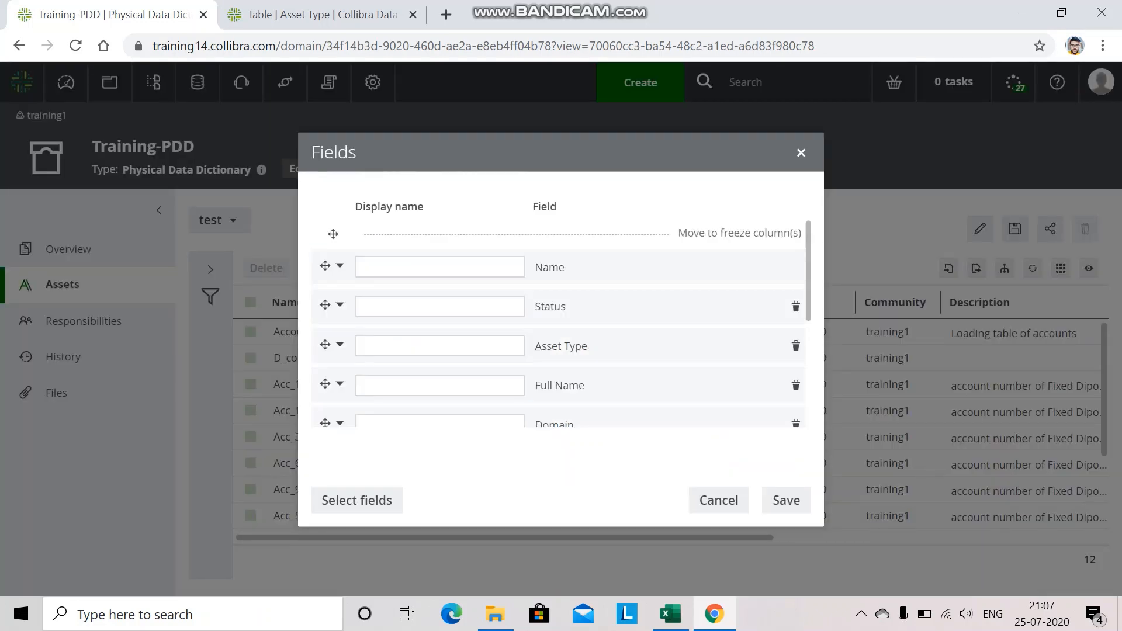
pyautogui.click(357, 501)
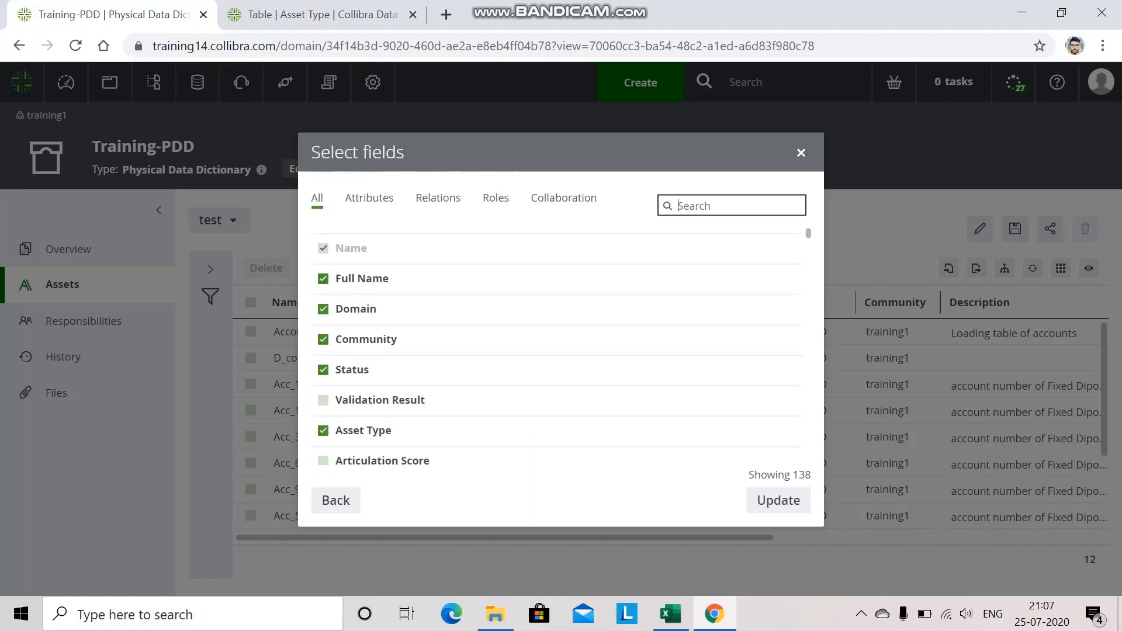
pyautogui.click(438, 198)
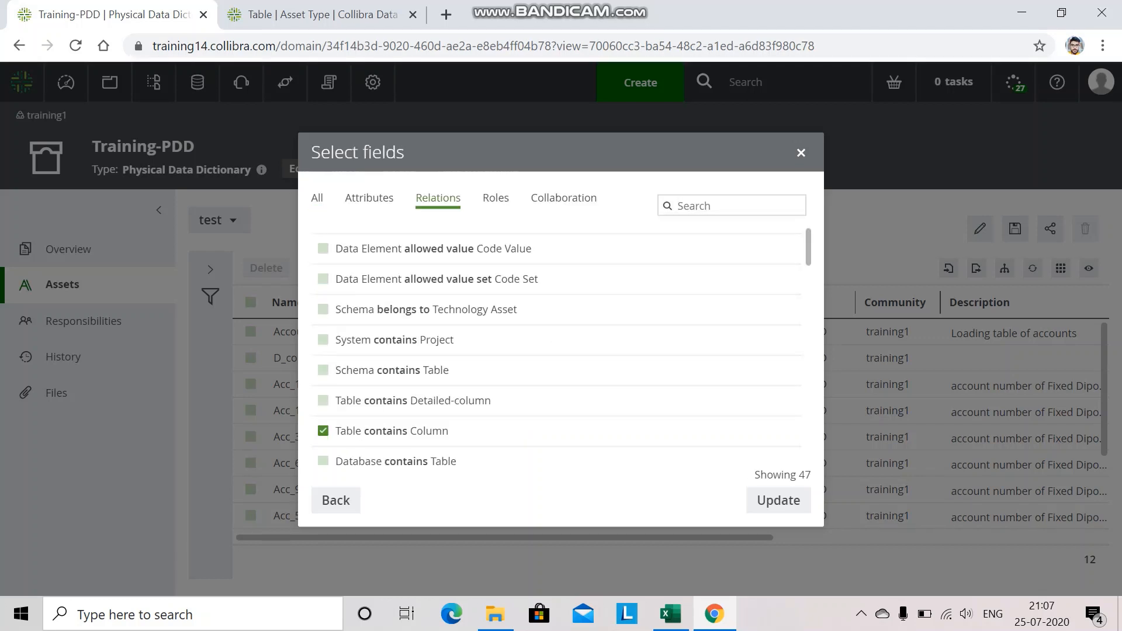
pyautogui.click(725, 206)
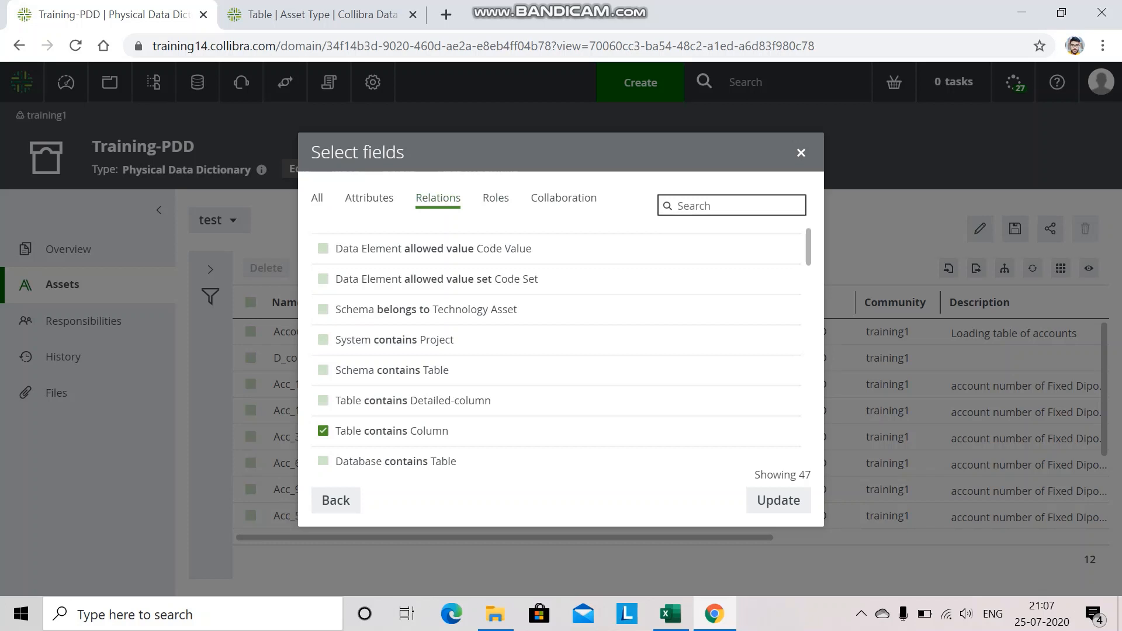
pyautogui.write('co')
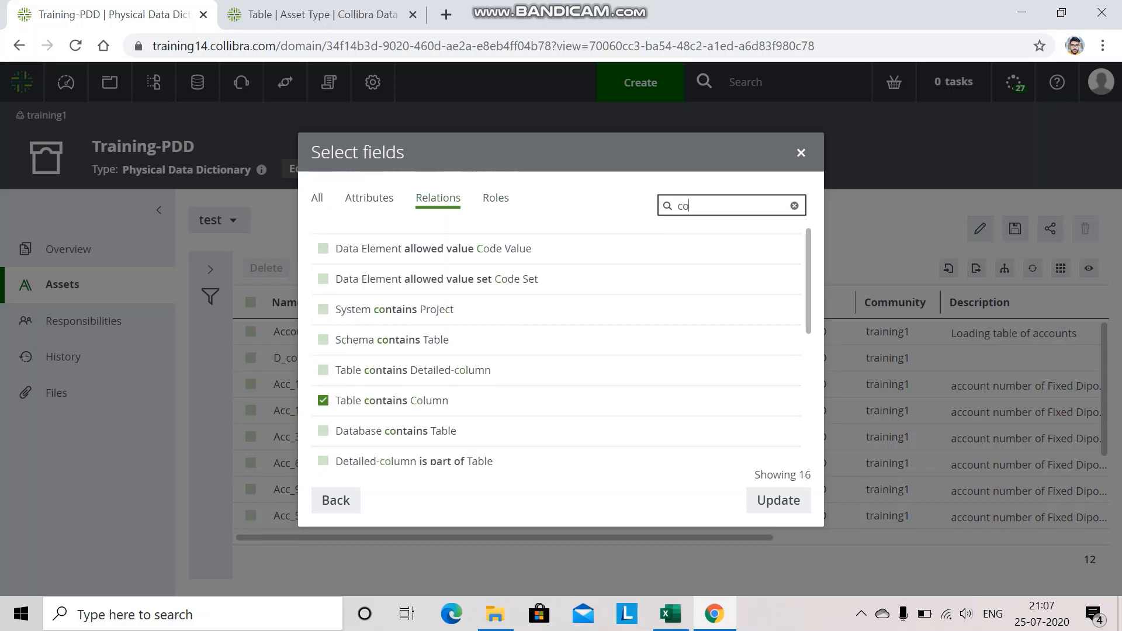
pyautogui.write('ntains')
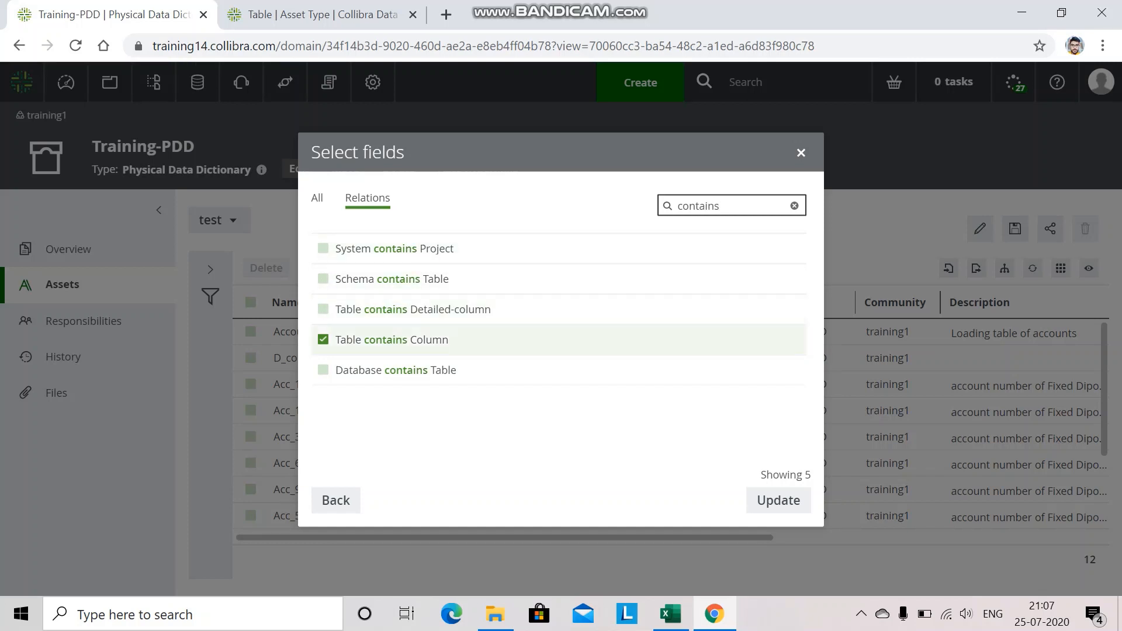
pyautogui.click(322, 310)
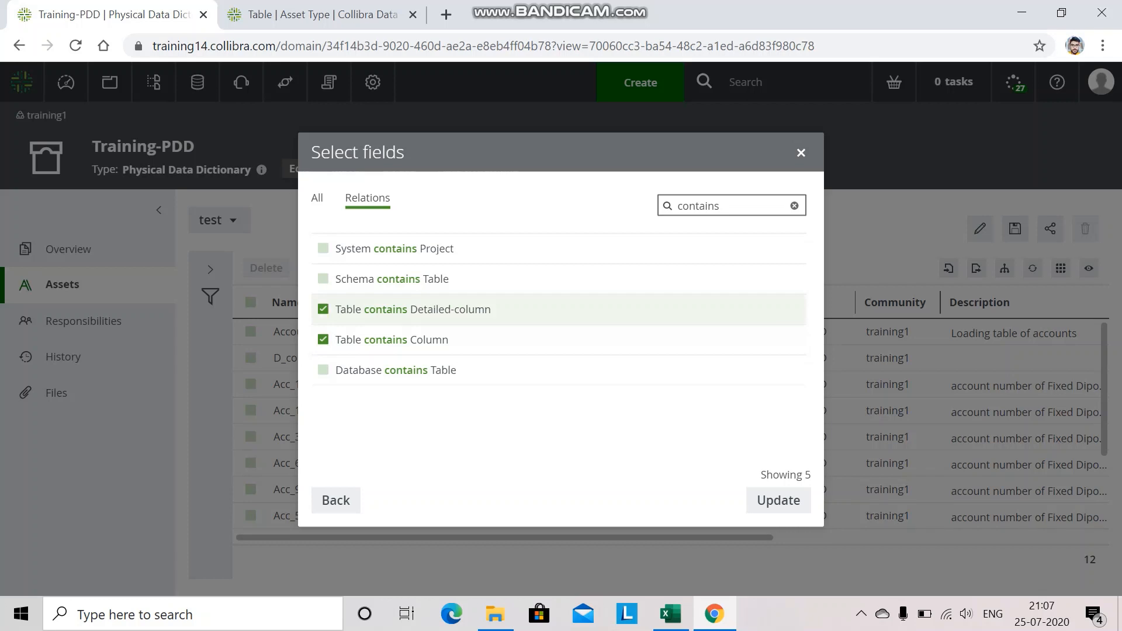
pyautogui.click(779, 500)
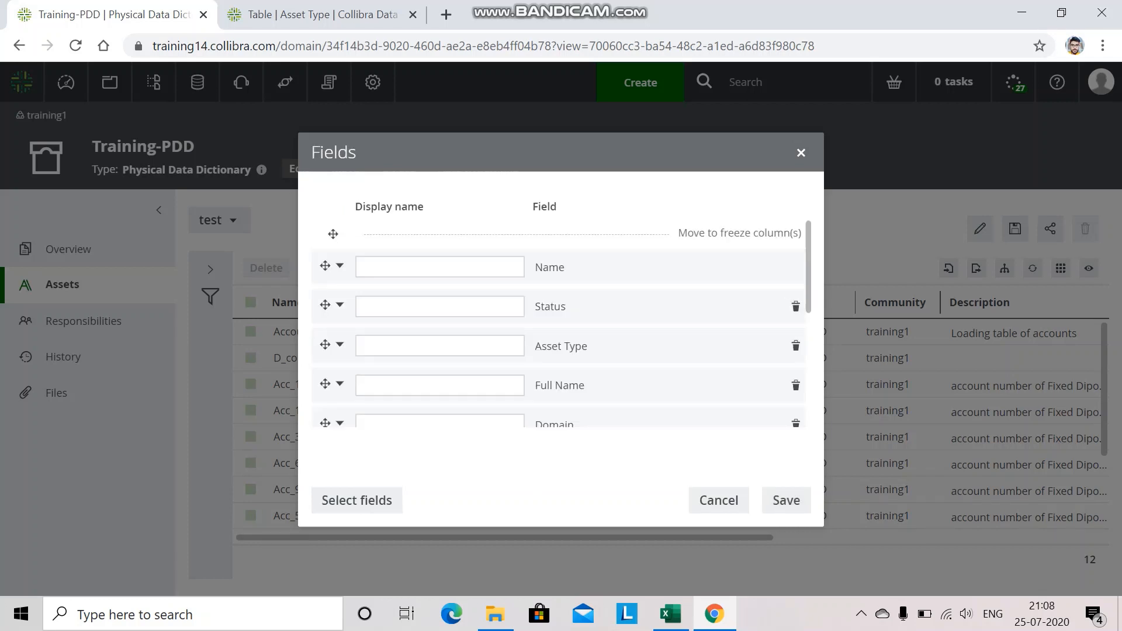
# Set the new relation column's display name to Table contains Detailed-column and save the fields.
pyautogui.scroll(-5, 558, 323)
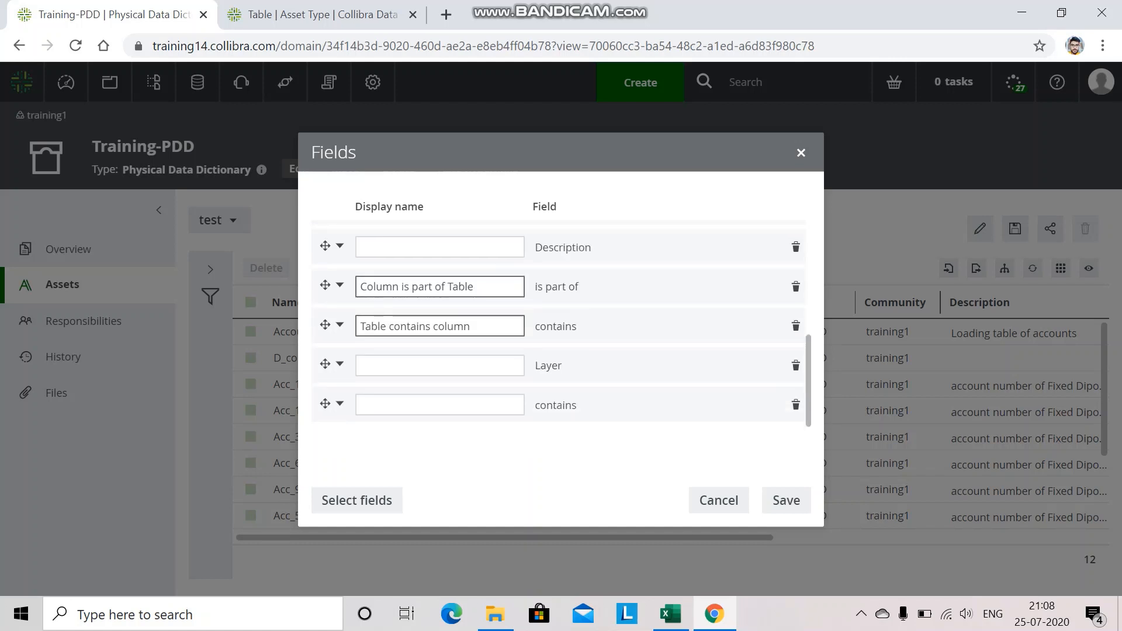
pyautogui.click(440, 405)
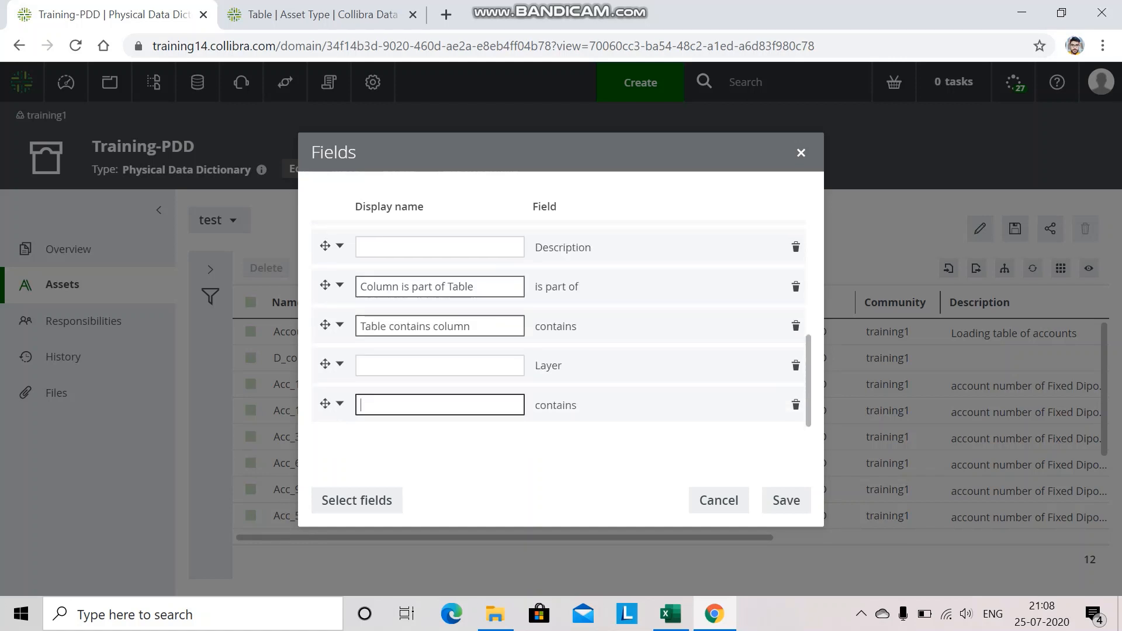
pyautogui.write('Table contains Detailed-column')
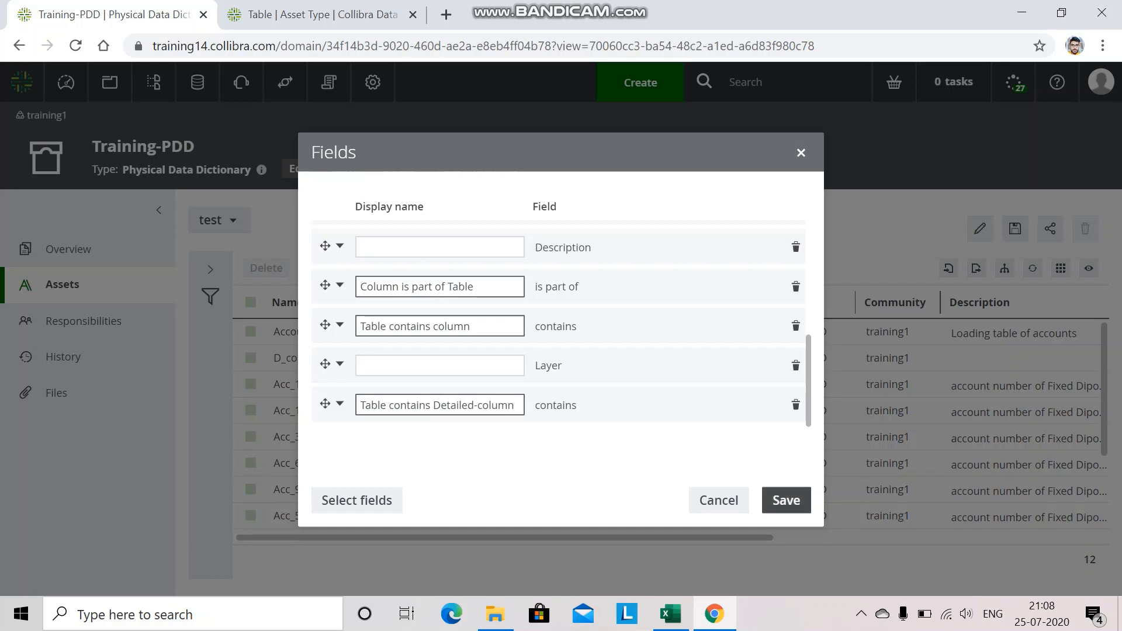
pyautogui.click(786, 501)
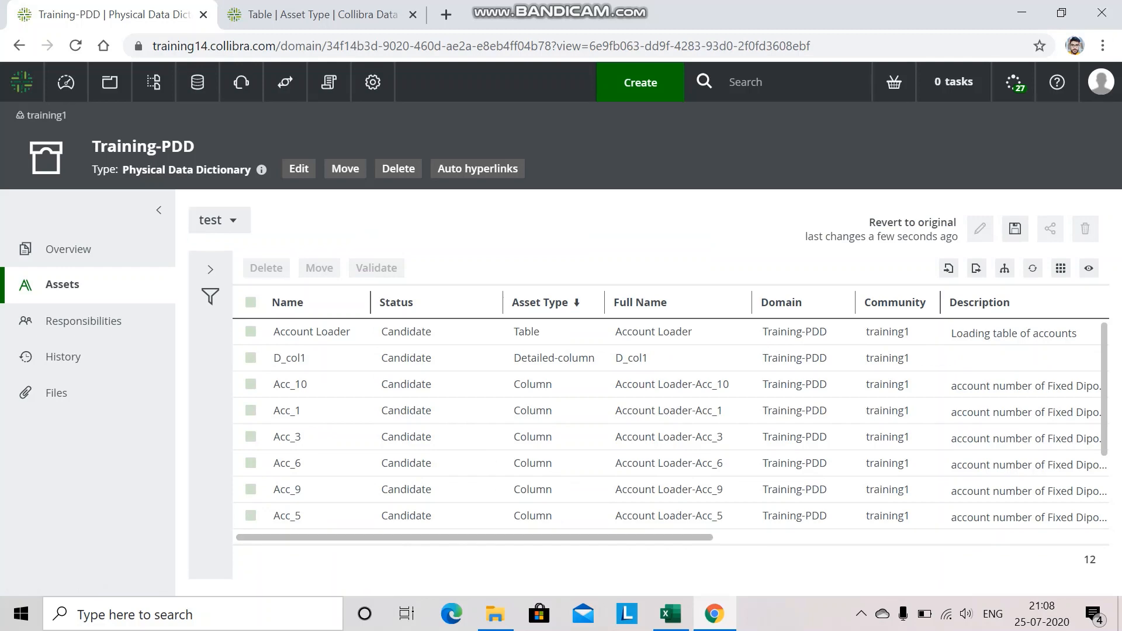
# Set Account Loader's Table contains Detailed-column value to D_col1 and save the view.
pyautogui.moveTo(632, 537); pyautogui.dragTo(1024, 537)
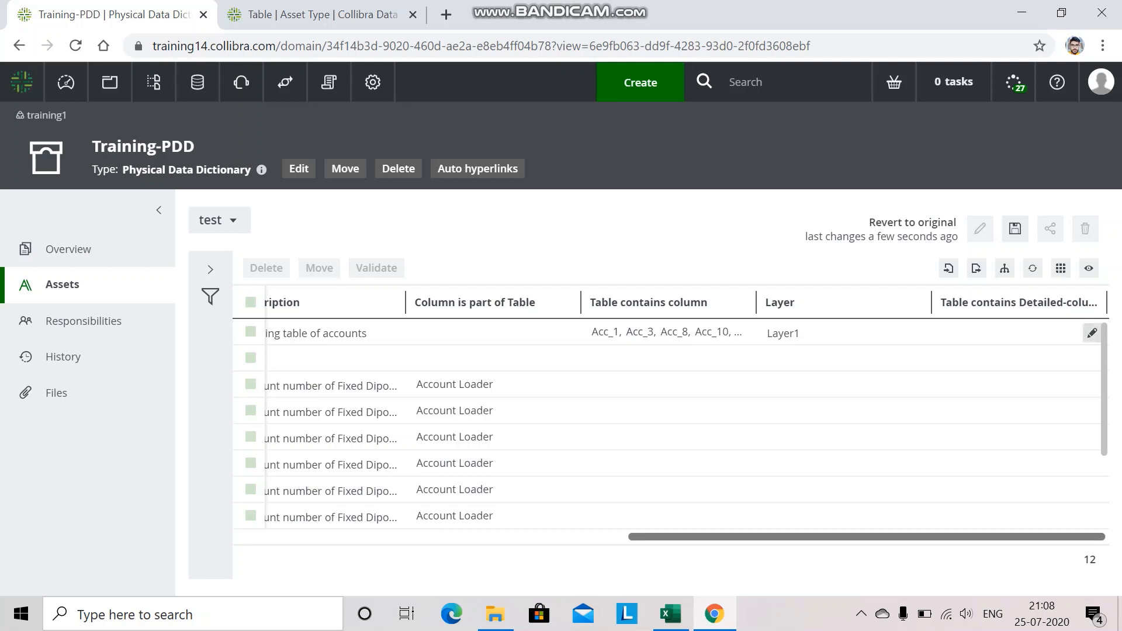
pyautogui.click(1092, 333)
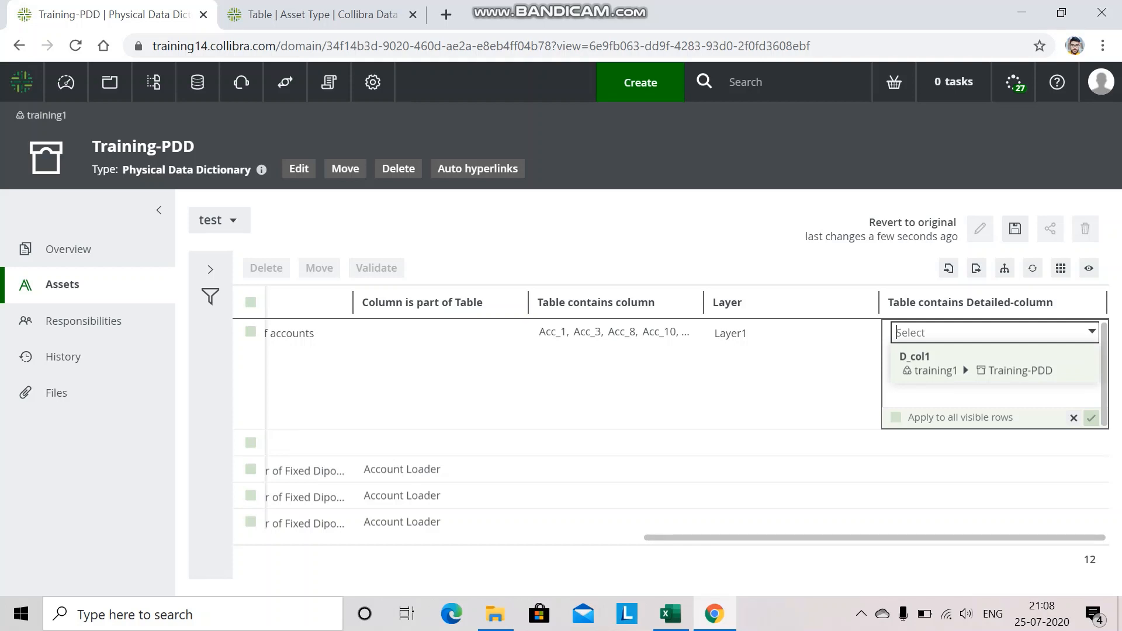
pyautogui.click(975, 364)
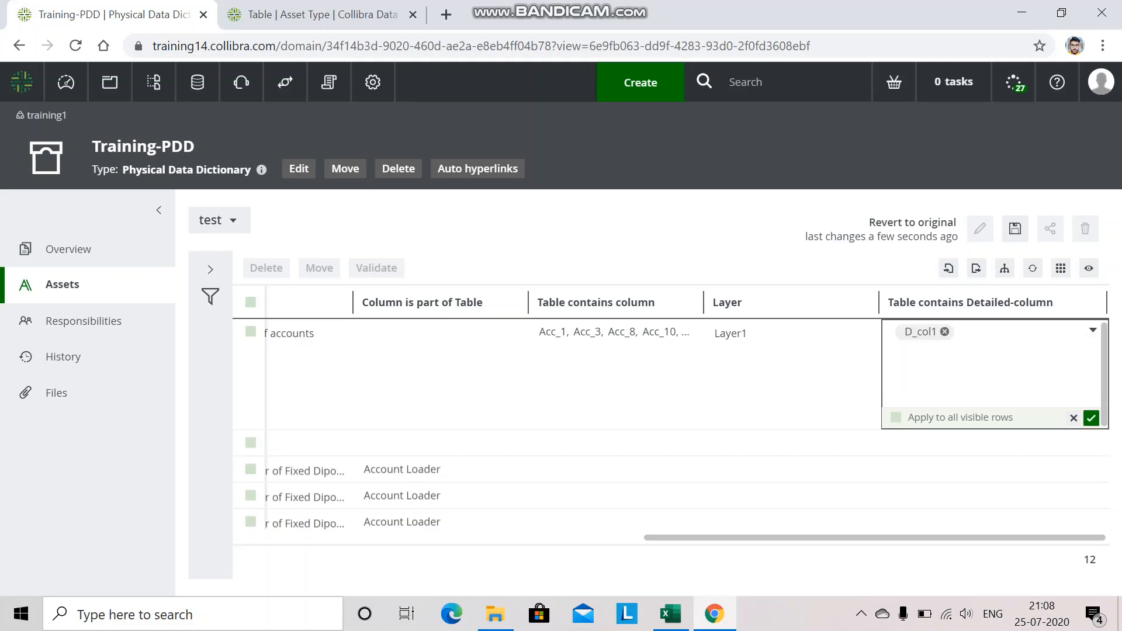
pyautogui.click(1092, 418)
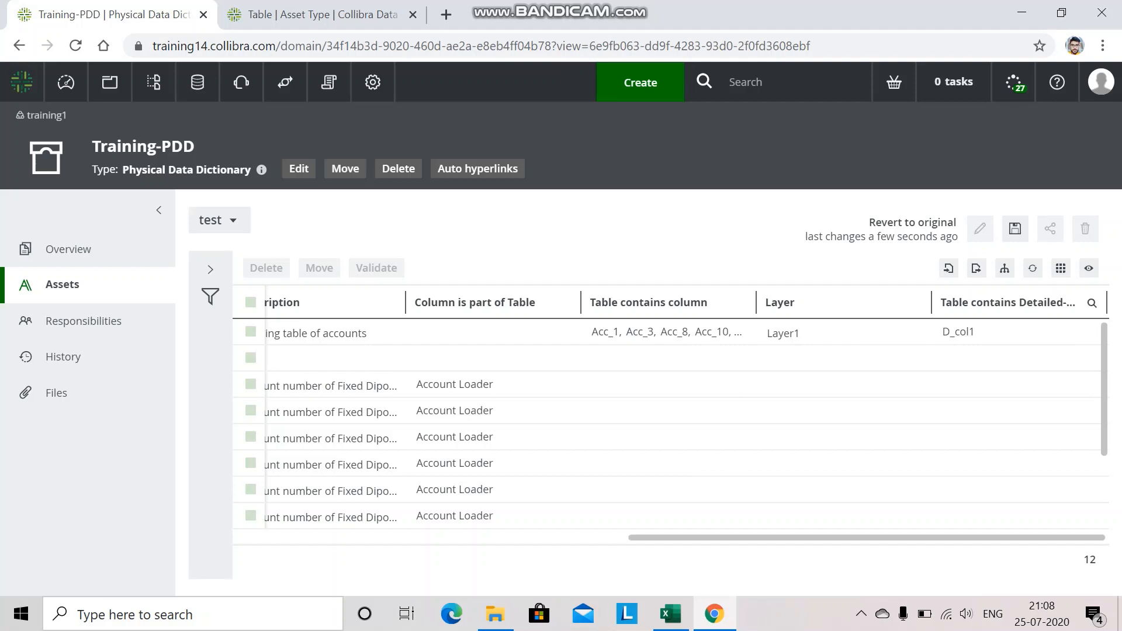
pyautogui.click(1016, 229)
pyautogui.click(1020, 254)
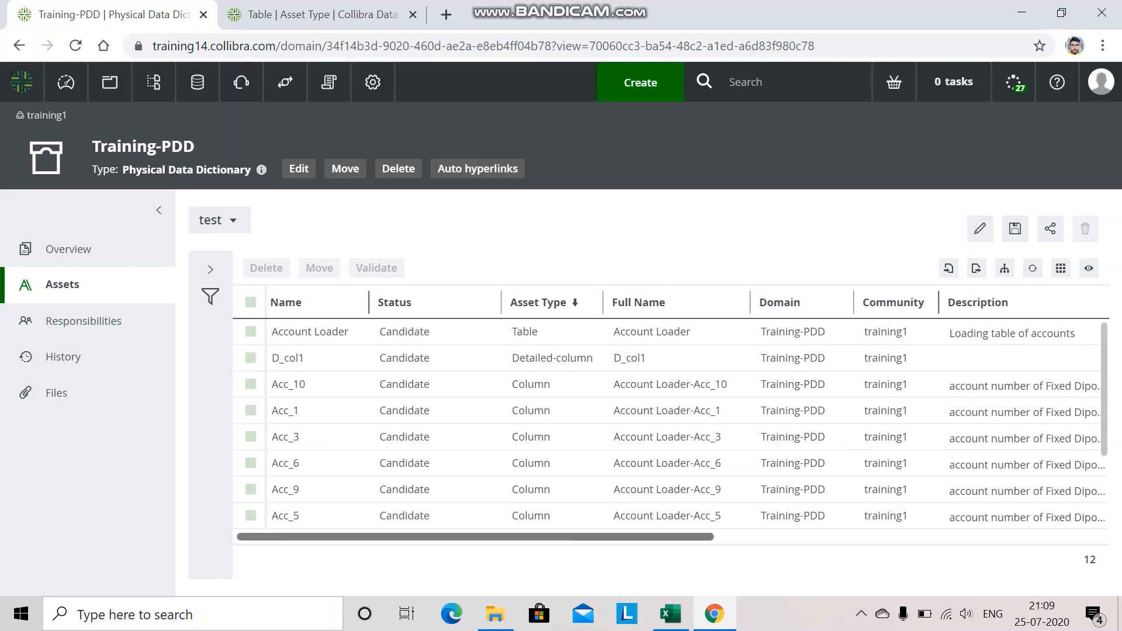
# Open Account Loader's diagram and explore its outgoing Table contains Detailed-column relation.
pyautogui.click(303, 332)
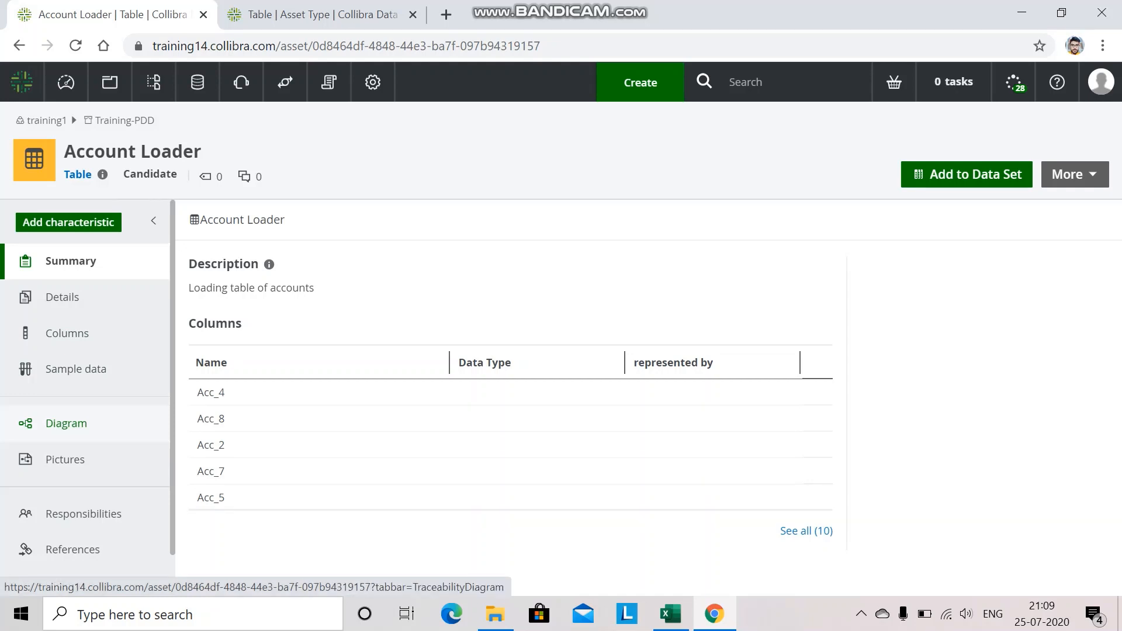
pyautogui.click(66, 423)
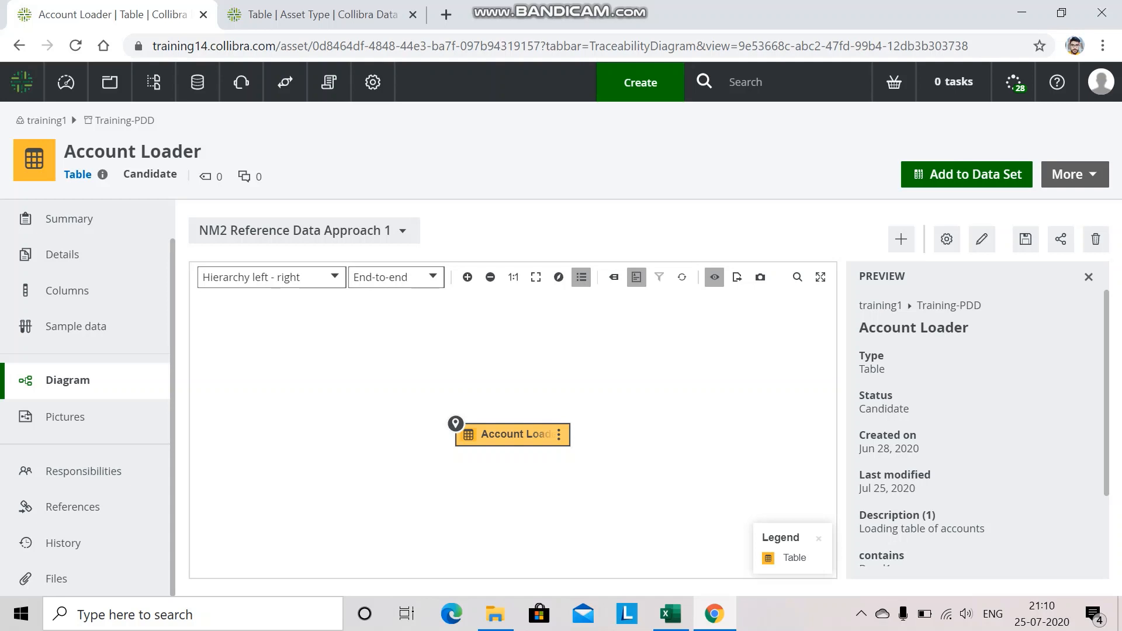
pyautogui.click(559, 435)
pyautogui.moveTo(590, 448)
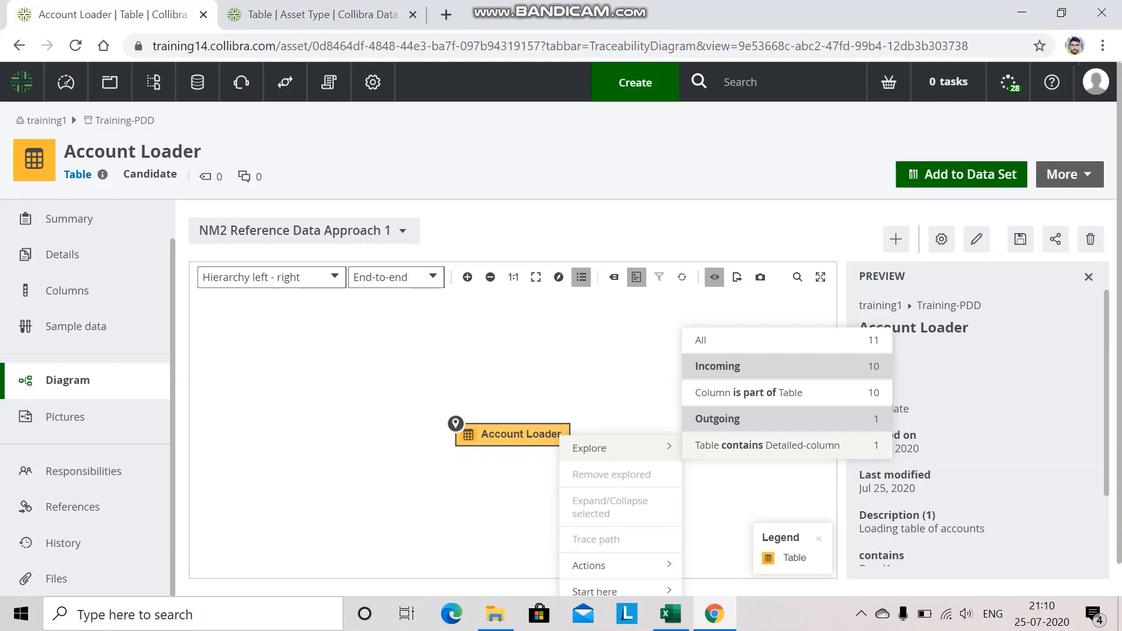
pyautogui.click(768, 445)
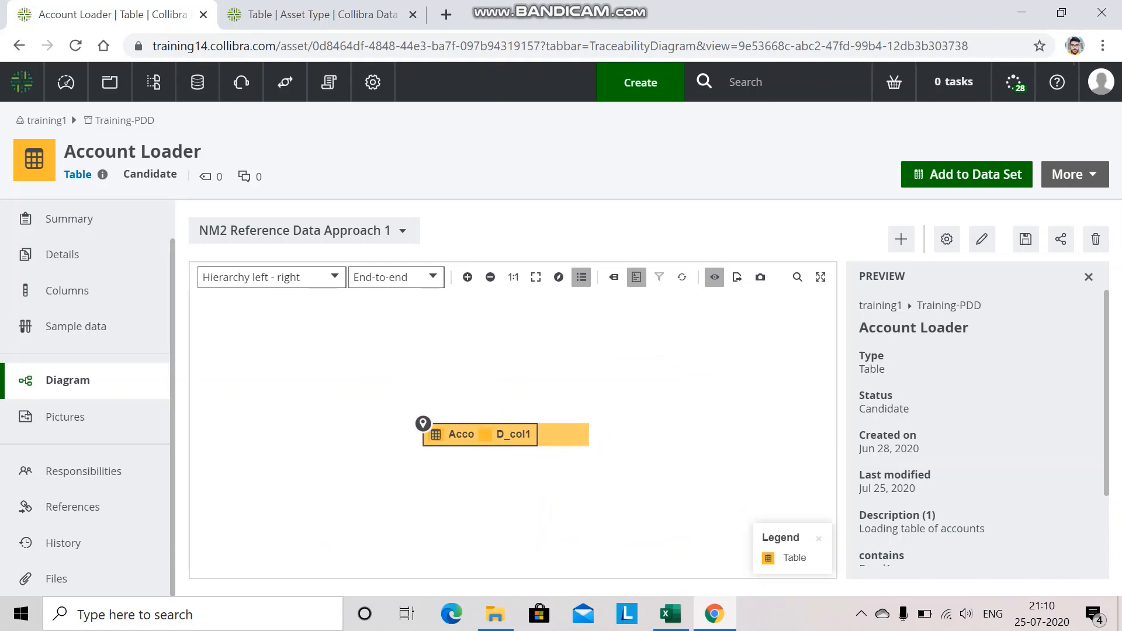